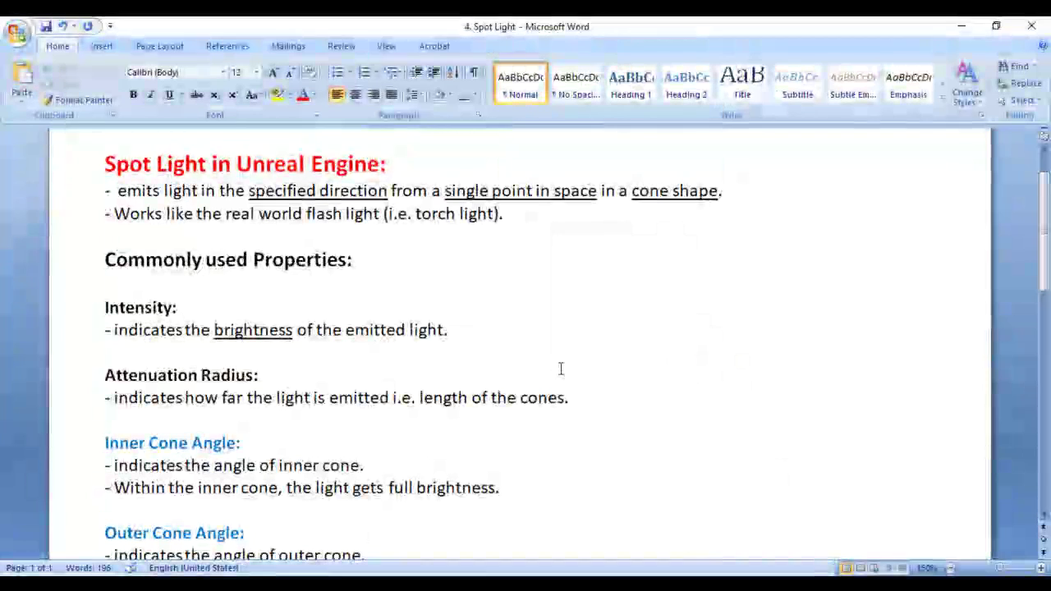
Review the Word notes on how a spot light emits light and its comparison to a real-world flash light
{"action": "left_click_drag", "start_coordinate": [102, 166], "coordinate": [379, 164]}
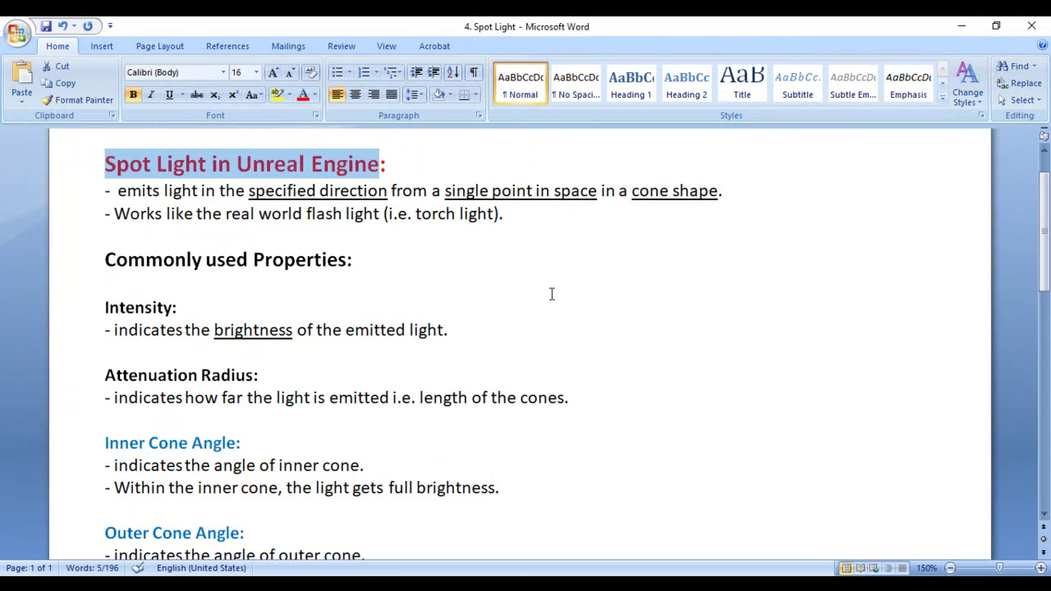
{"action": "left_click_drag", "start_coordinate": [120, 194], "coordinate": [175, 194]}
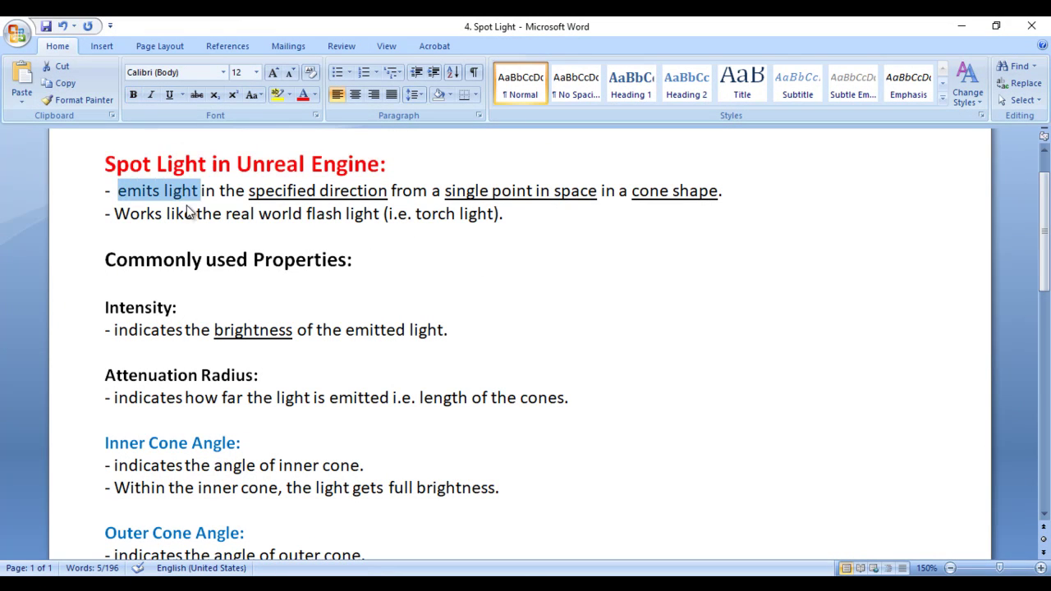
{"action": "left_click_drag", "start_coordinate": [250, 194], "coordinate": [365, 206]}
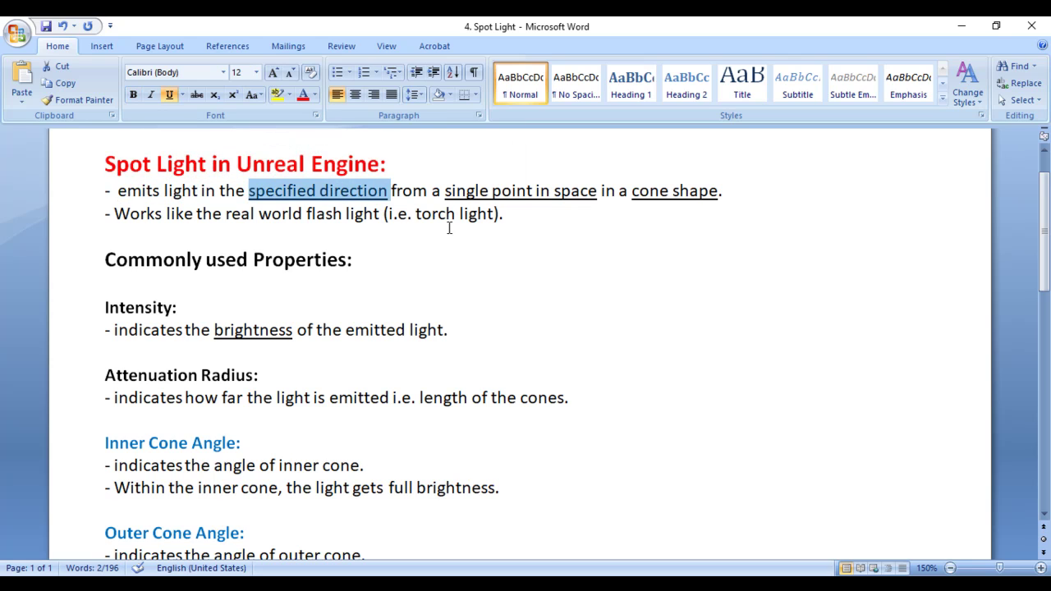
{"action": "left_click_drag", "start_coordinate": [444, 191], "coordinate": [565, 193]}
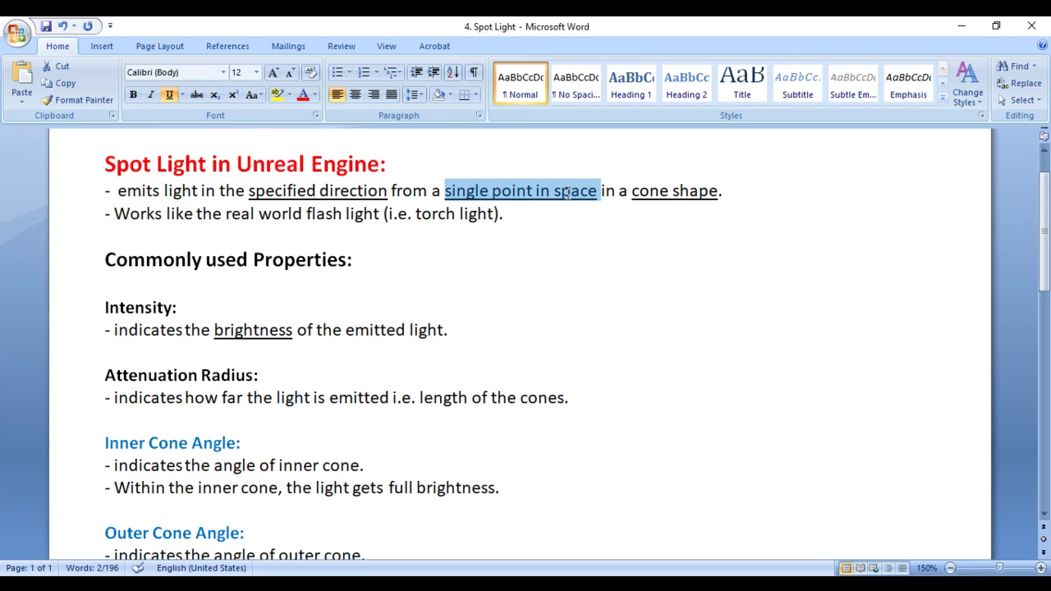
{"action": "left_click_drag", "start_coordinate": [633, 191], "coordinate": [736, 192]}
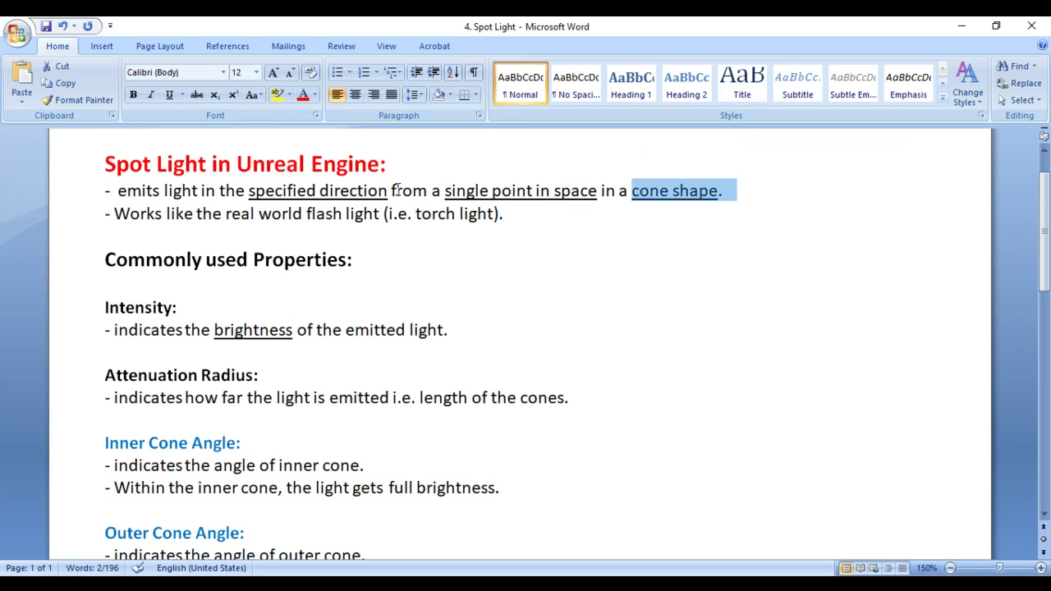
{"action": "left_click_drag", "start_coordinate": [391, 191], "coordinate": [760, 197]}
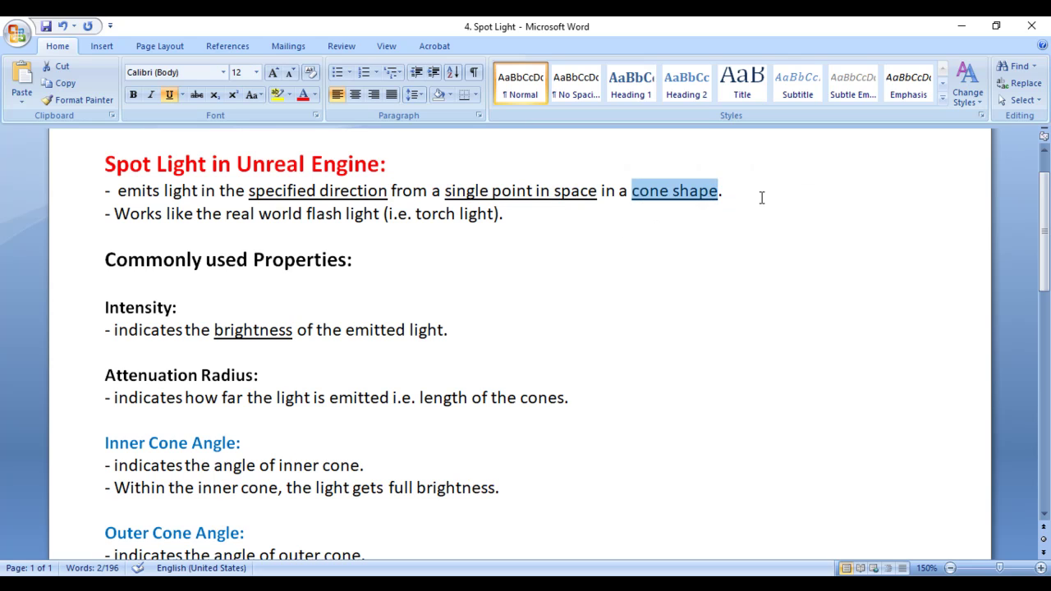
{"action": "left_click", "coordinate": [761, 197]}
{"action": "left_click_drag", "start_coordinate": [233, 215], "coordinate": [496, 215]}
{"action": "left_click", "coordinate": [555, 219]}
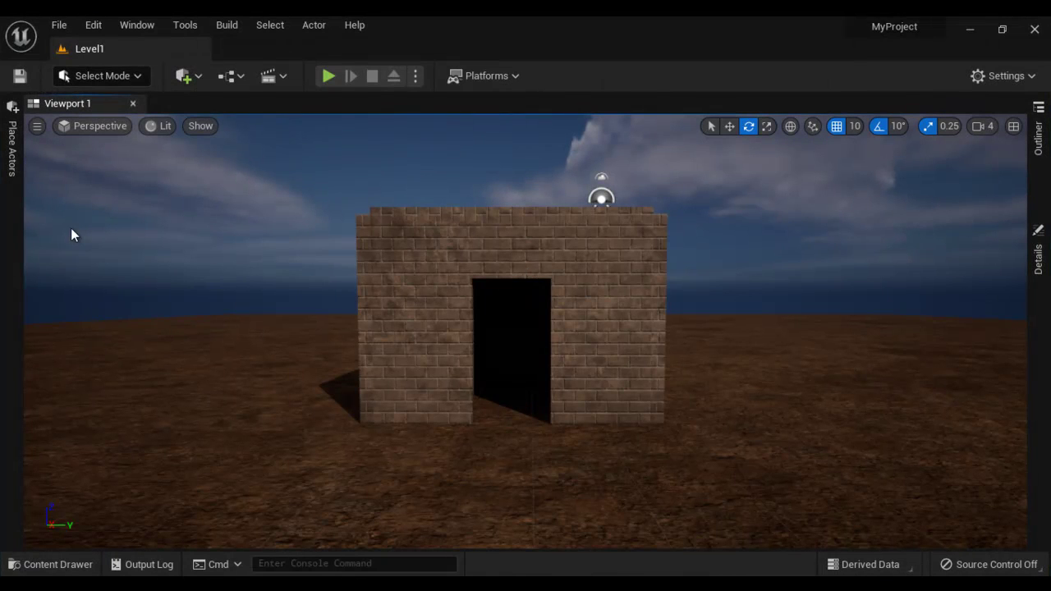
Switch to Unreal Editor, place a Spot Light in front of the brick building's doorway, and raise it above the ground
{"action": "left_click", "coordinate": [12, 160]}
{"action": "left_click", "coordinate": [84, 137]}
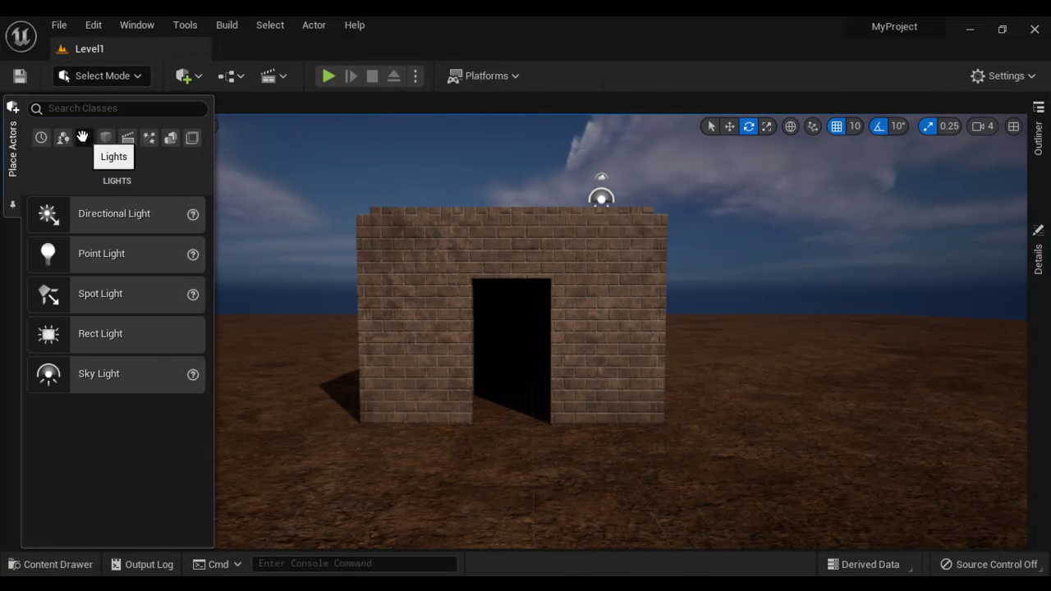
{"action": "left_click_drag", "start_coordinate": [90, 296], "coordinate": [524, 483]}
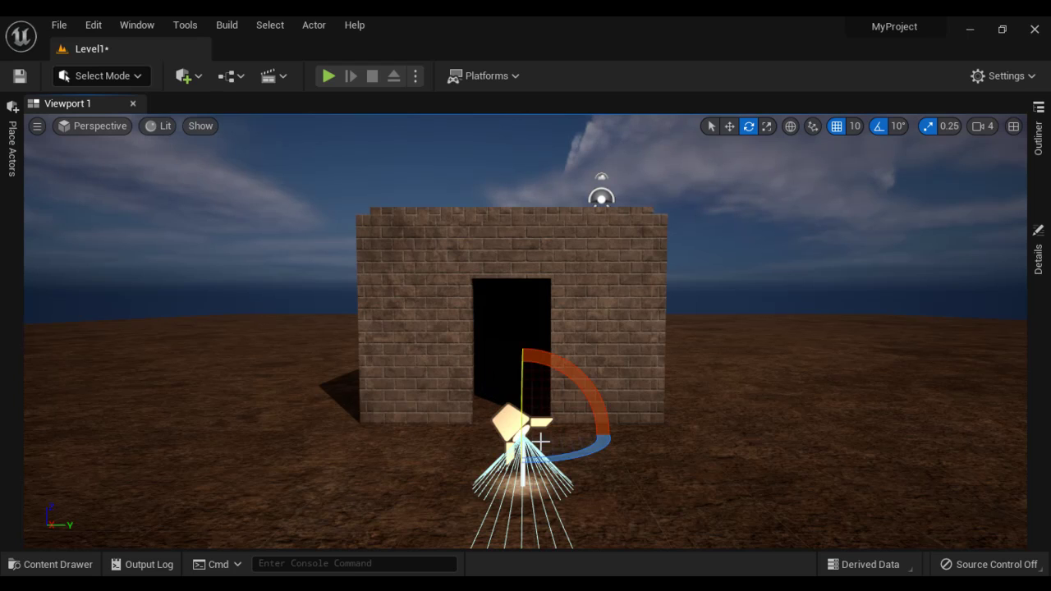
{"action": "key", "text": "w"}
{"action": "left_click_drag", "start_coordinate": [522, 382], "coordinate": [523, 320]}
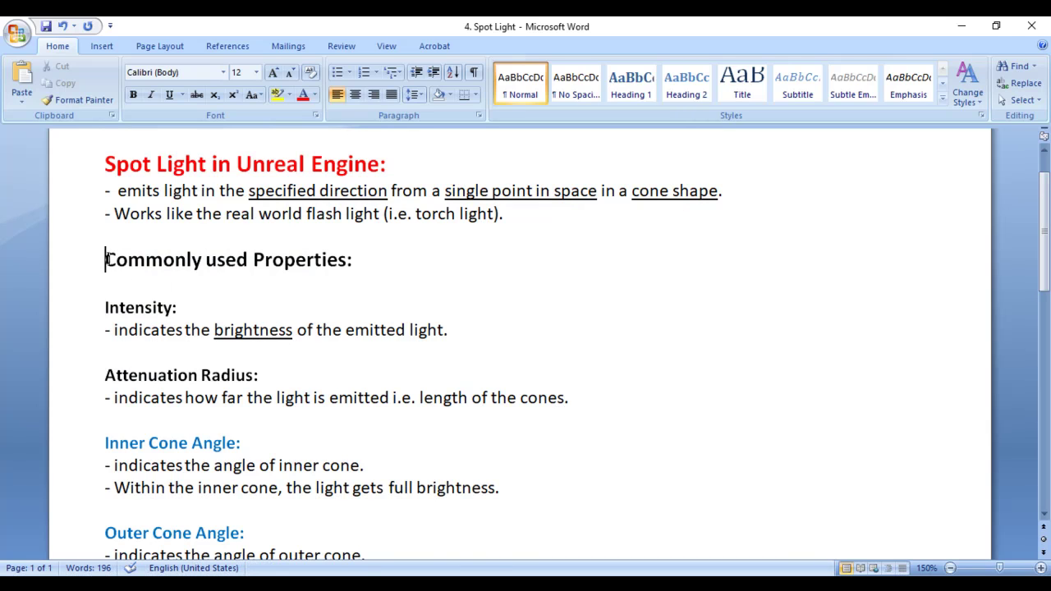
Check the Intensity note in Word and set the spot light's intensity to 160 cd in Unreal Editor
{"action": "left_click_drag", "start_coordinate": [105, 260], "coordinate": [369, 260]}
{"action": "left_click_drag", "start_coordinate": [102, 309], "coordinate": [335, 305]}
{"action": "left_click_drag", "start_coordinate": [105, 329], "coordinate": [441, 329]}
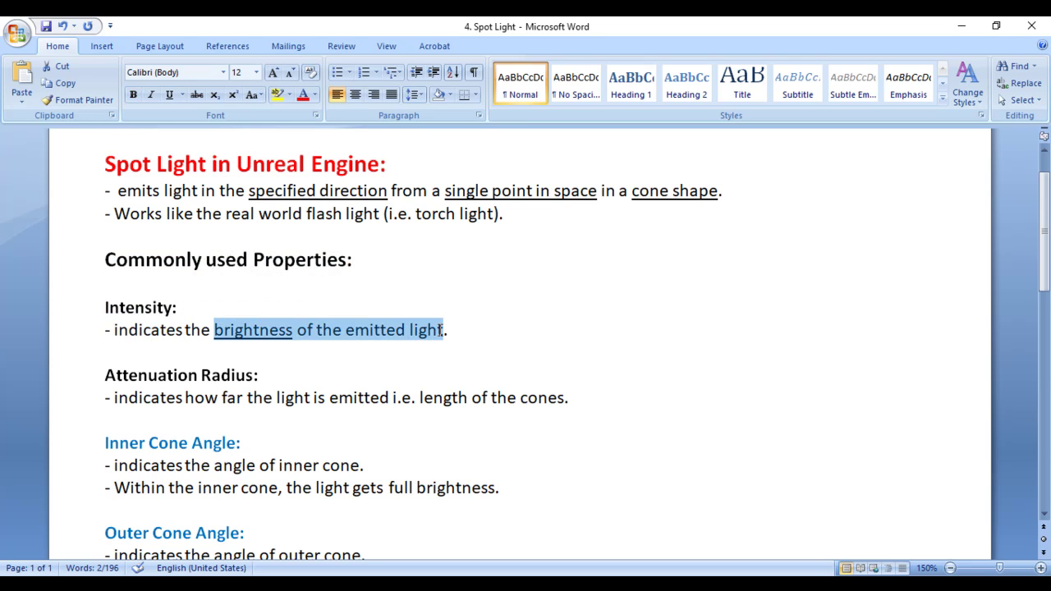
{"action": "left_click", "coordinate": [393, 517]}
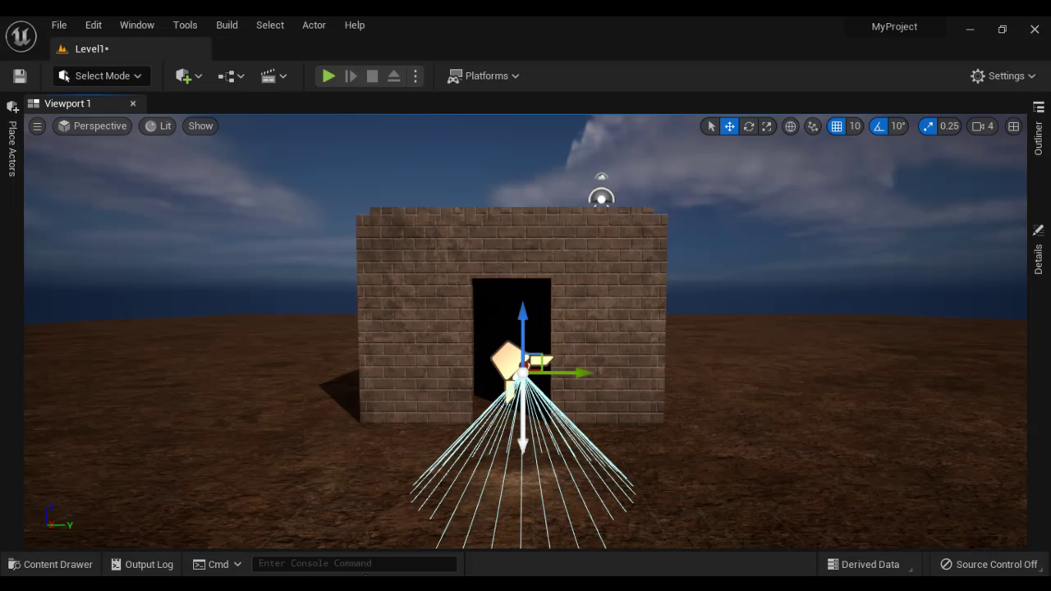
{"action": "left_click", "coordinate": [1040, 282]}
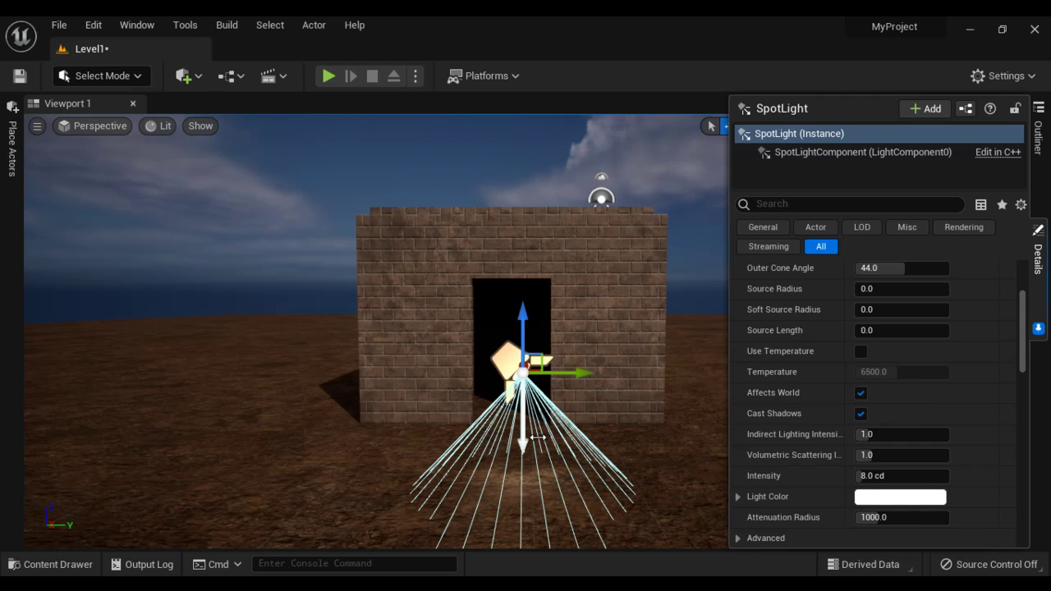
{"action": "left_click_drag", "start_coordinate": [872, 475], "coordinate": [917, 491]}
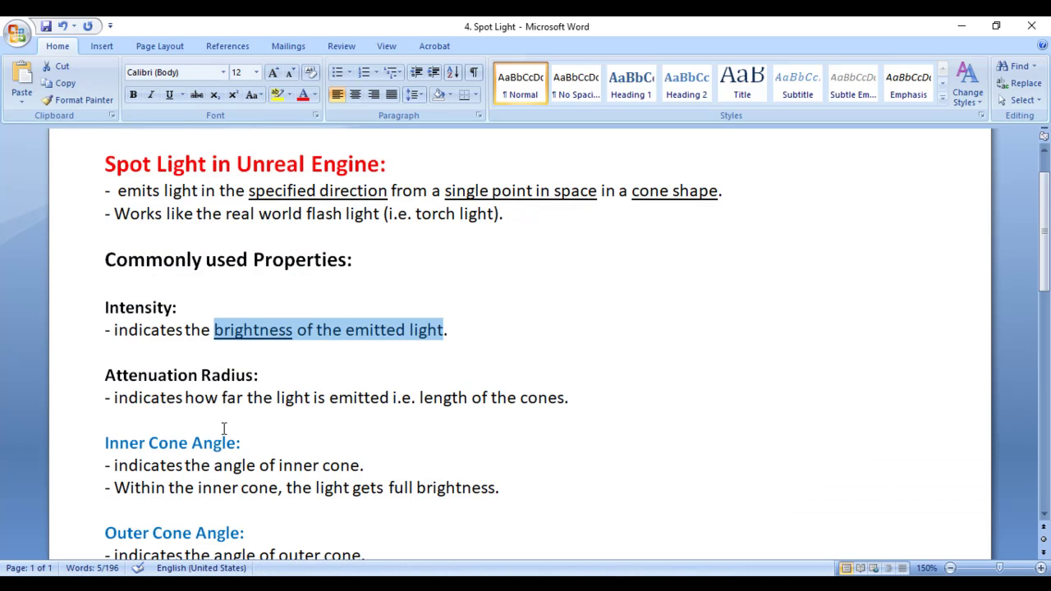
Check the Attenuation Radius note in Word and reduce the spot light's attenuation radius to about 616 in Unreal Editor
{"action": "left_click_drag", "start_coordinate": [102, 379], "coordinate": [255, 376]}
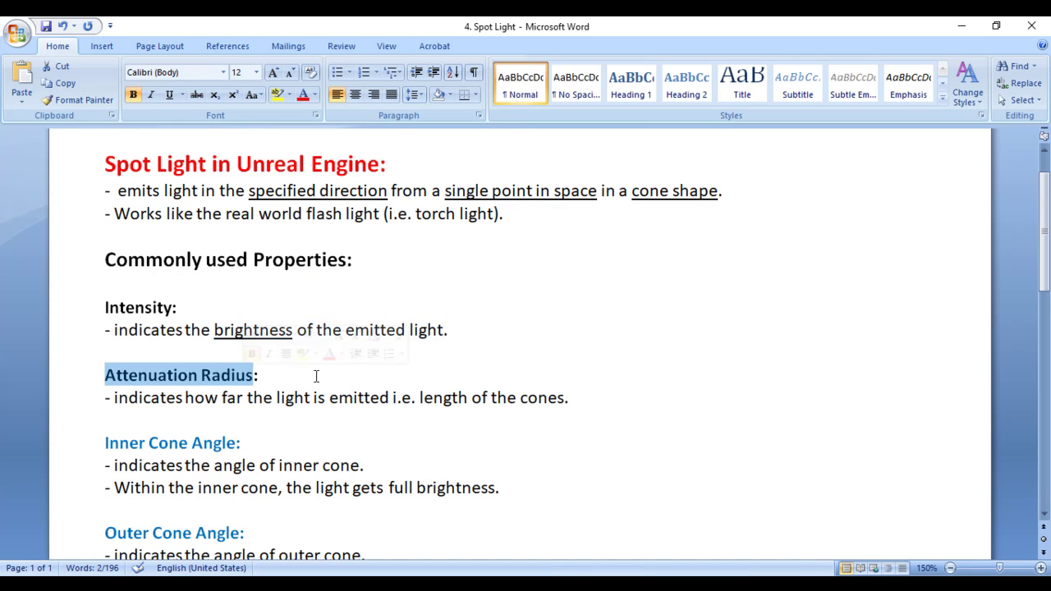
{"action": "left_click_drag", "start_coordinate": [107, 398], "coordinate": [344, 400]}
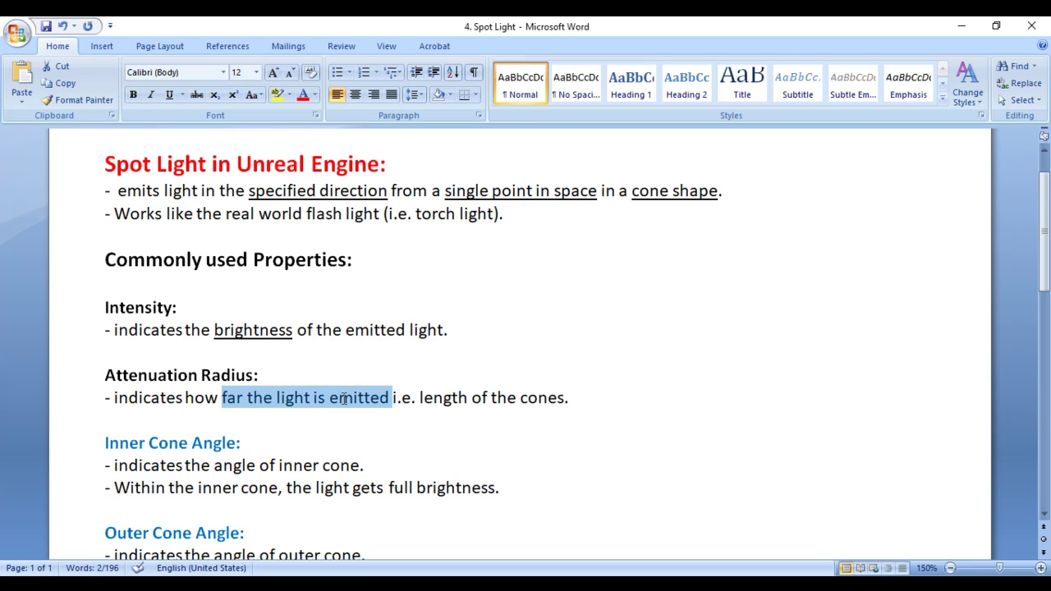
{"action": "left_click_drag", "start_coordinate": [420, 398], "coordinate": [565, 399]}
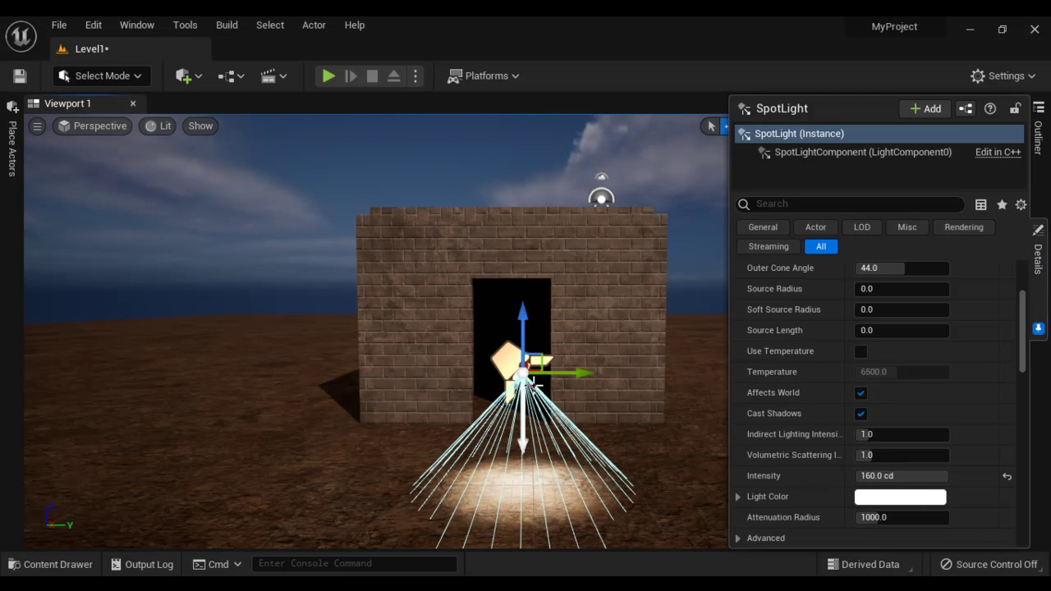
{"action": "scroll", "coordinate": [543, 347], "scroll_direction": "down", "scroll_amount": 5}
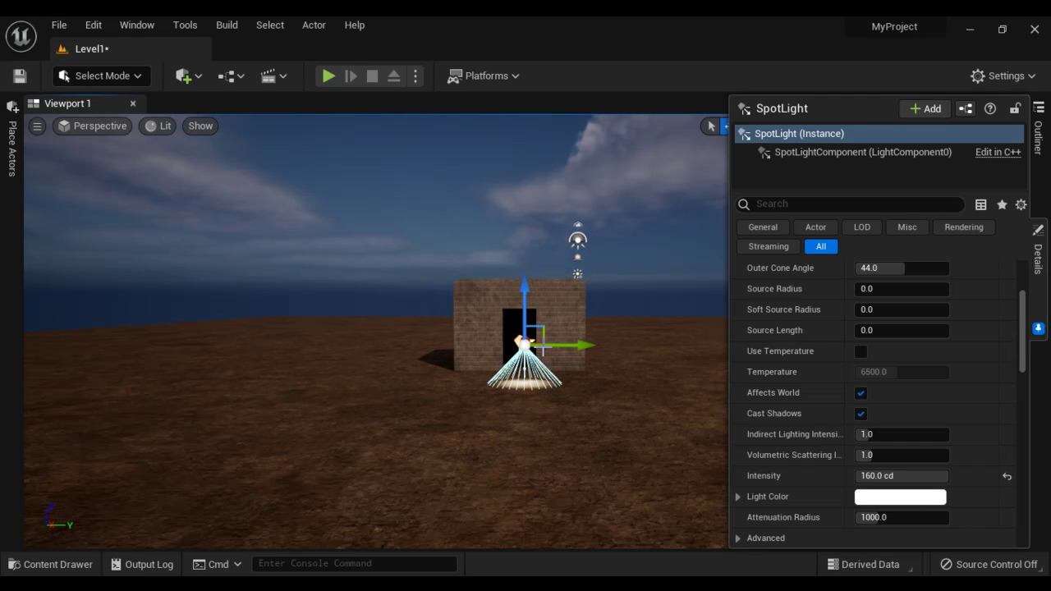
{"action": "middle_click_drag", "start_coordinate": [570, 449], "coordinate": [570, 434]}
{"action": "middle_click_drag", "start_coordinate": [520, 320], "coordinate": [527, 345]}
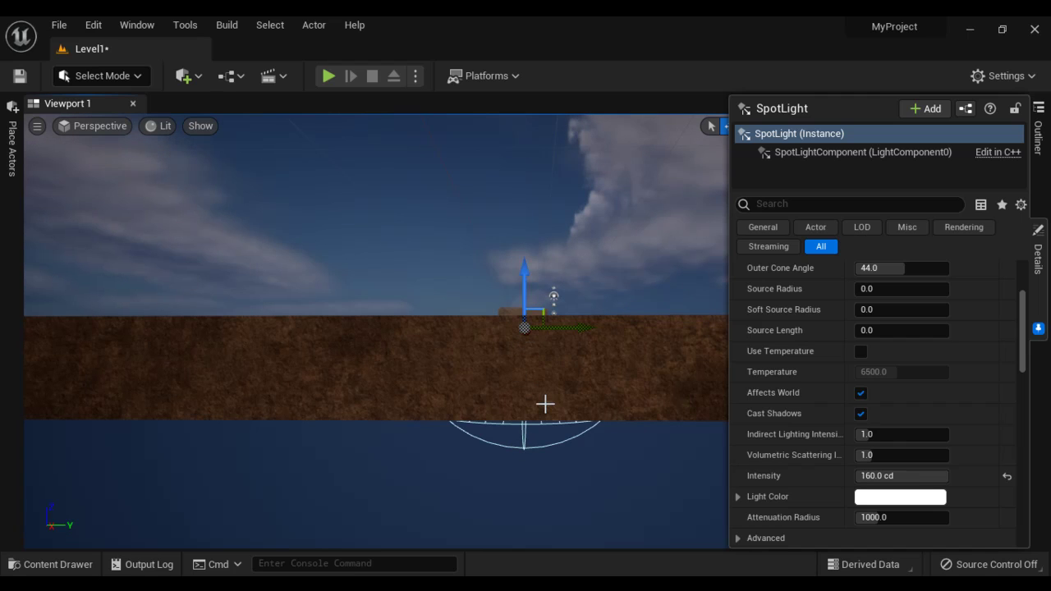
{"action": "left_click_drag", "start_coordinate": [547, 379], "coordinate": [546, 383], "text": "alt"}
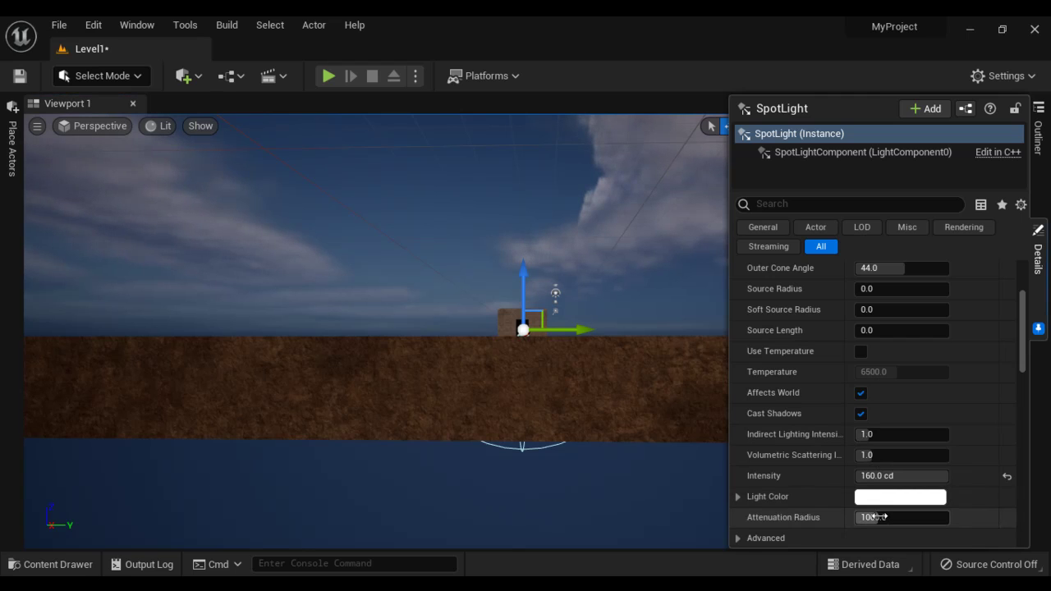
{"action": "left_click_drag", "start_coordinate": [877, 517], "coordinate": [846, 518]}
Focus the view on the spot light and increase its attenuation radius to about 1928
{"action": "left_click_drag", "start_coordinate": [582, 395], "coordinate": [582, 411], "text": "alt"}
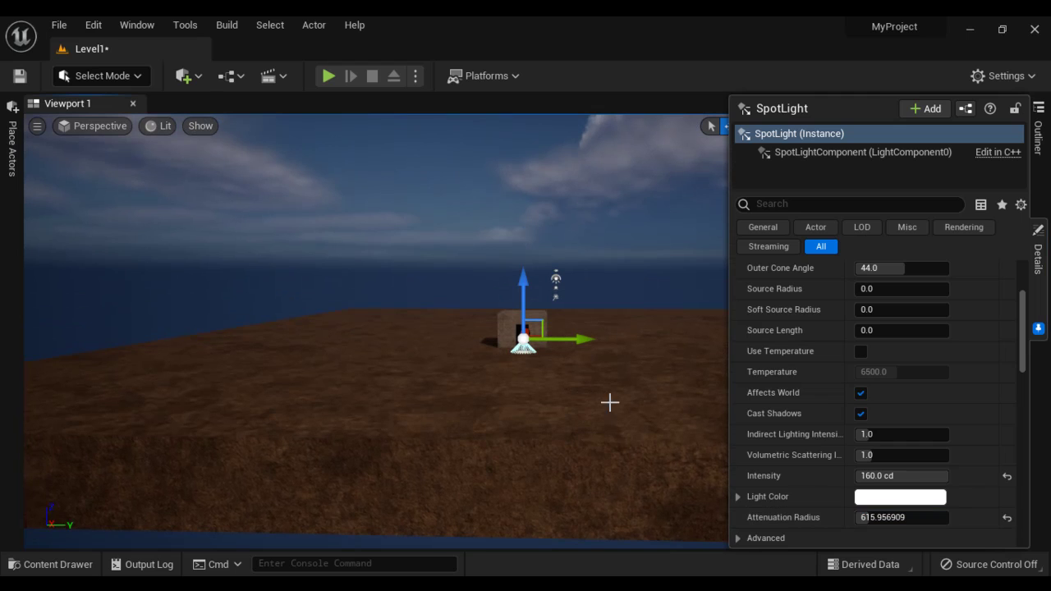
{"action": "key", "text": "f"}
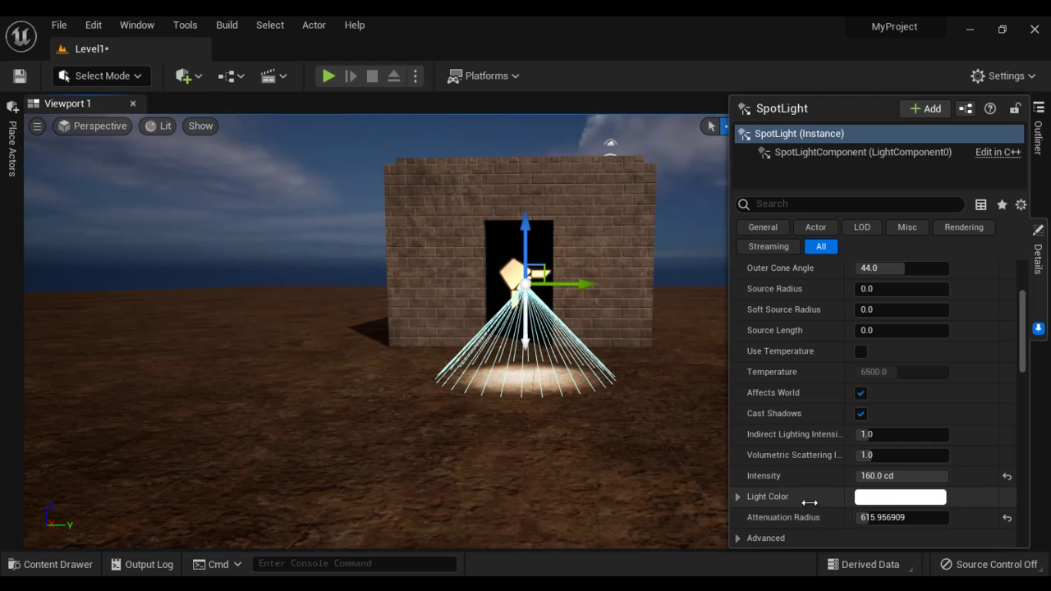
{"action": "mouse_move", "coordinate": [877, 518]}
{"action": "left_mouse_down"}
{"action": "mouse_move", "coordinate": [852, 524]}
{"action": "mouse_move", "coordinate": [880, 526]}
{"action": "left_mouse_up"}
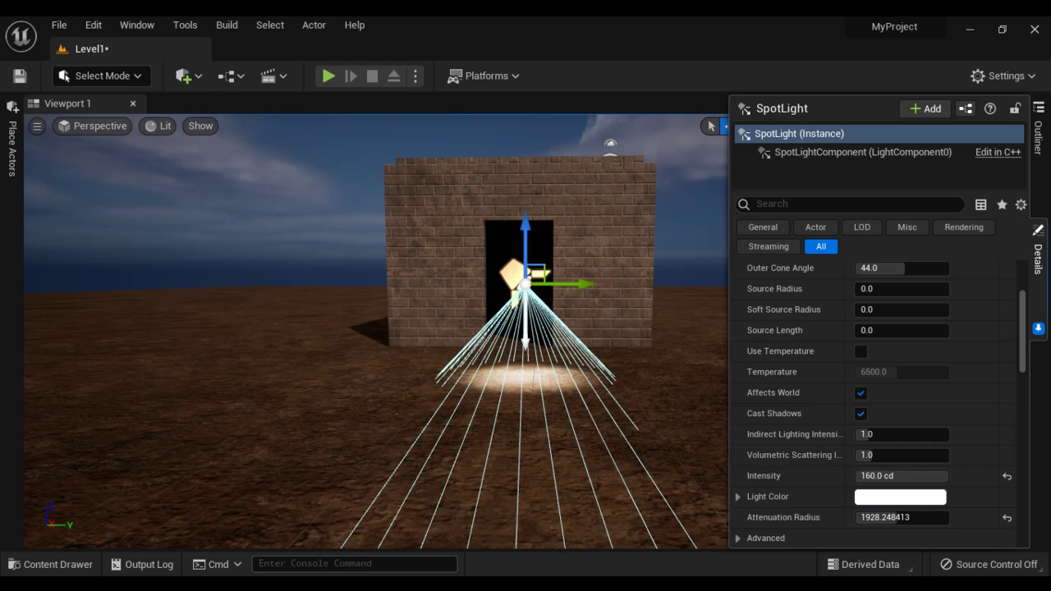
Check the Inner and Outer Cone Angle headings in Word, and raise the spot light to a Z location of 150 in Unreal Editor
{"action": "key", "text": "alt+Tab"}
{"action": "left_click", "coordinate": [88, 448]}
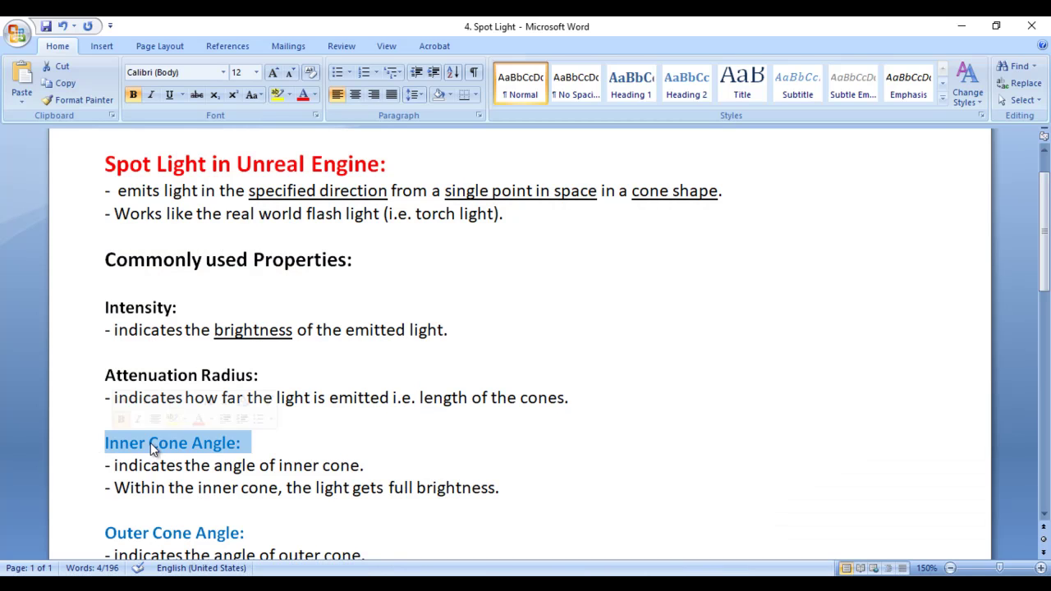
{"action": "left_click", "coordinate": [98, 533]}
{"action": "scroll", "coordinate": [517, 460], "scroll_direction": "down", "scroll_amount": 2}
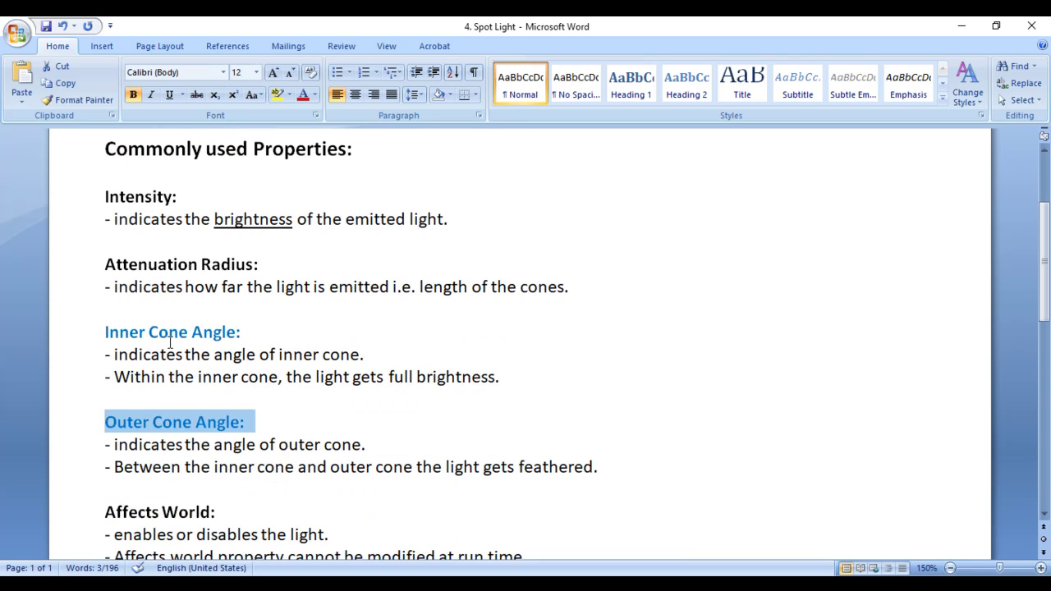
{"action": "left_click_drag", "start_coordinate": [106, 332], "coordinate": [193, 332]}
{"action": "left_click_drag", "start_coordinate": [104, 421], "coordinate": [191, 421]}
{"action": "key", "text": "alt+Tab"}
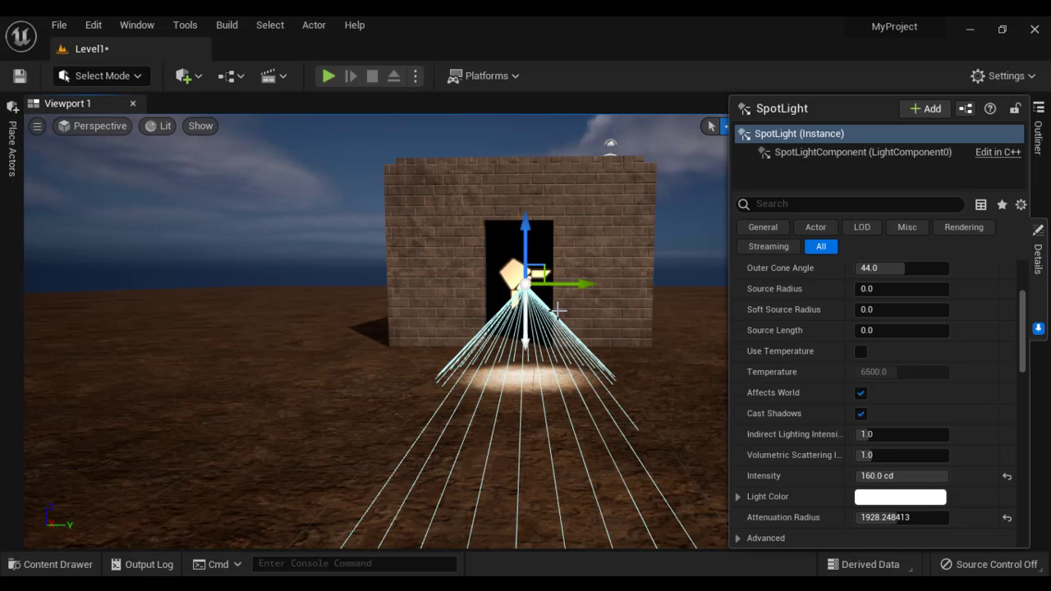
{"action": "left_click_drag", "start_coordinate": [553, 307], "coordinate": [568, 282]}
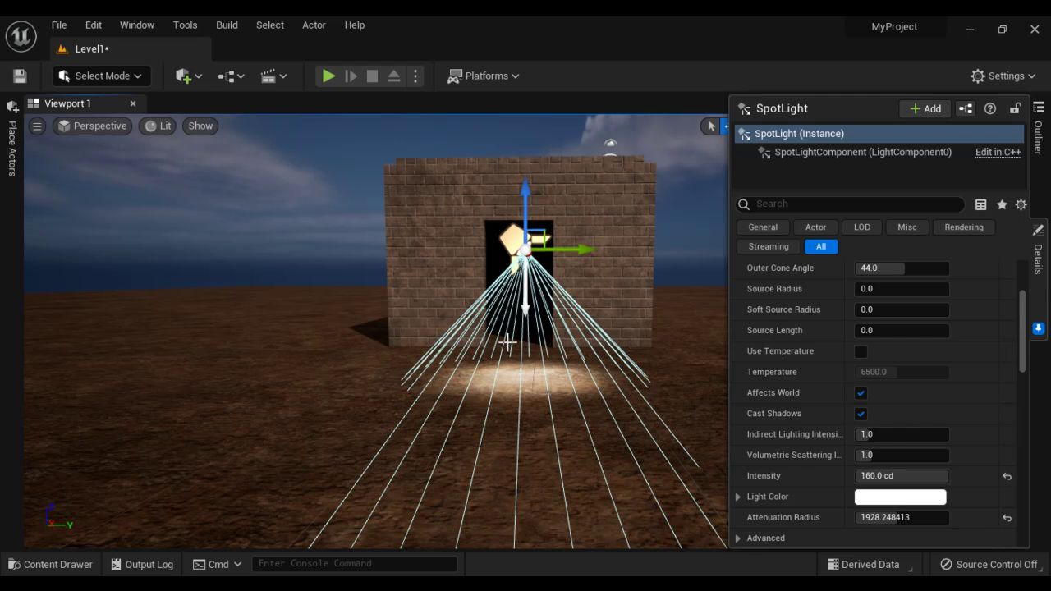
Read the notes on cone brightness and feathering in Word, and set the spot light's Inner Cone Angle to 44 in Unreal Editor
{"action": "left_click_drag", "start_coordinate": [1026, 374], "coordinate": [1024, 331]}
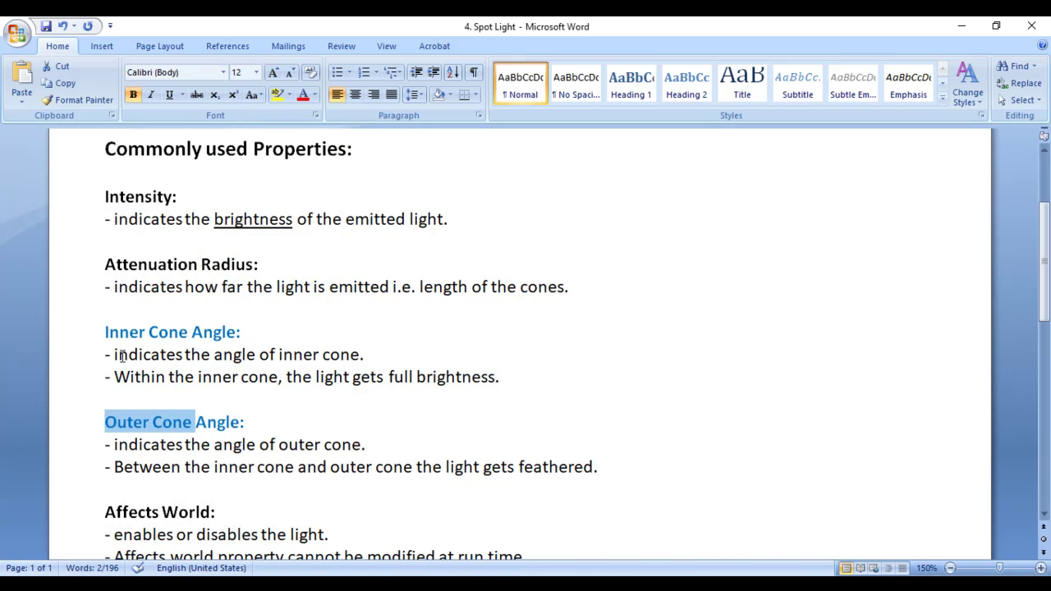
{"action": "left_click_drag", "start_coordinate": [116, 376], "coordinate": [240, 377]}
{"action": "left_click_drag", "start_coordinate": [320, 377], "coordinate": [507, 380]}
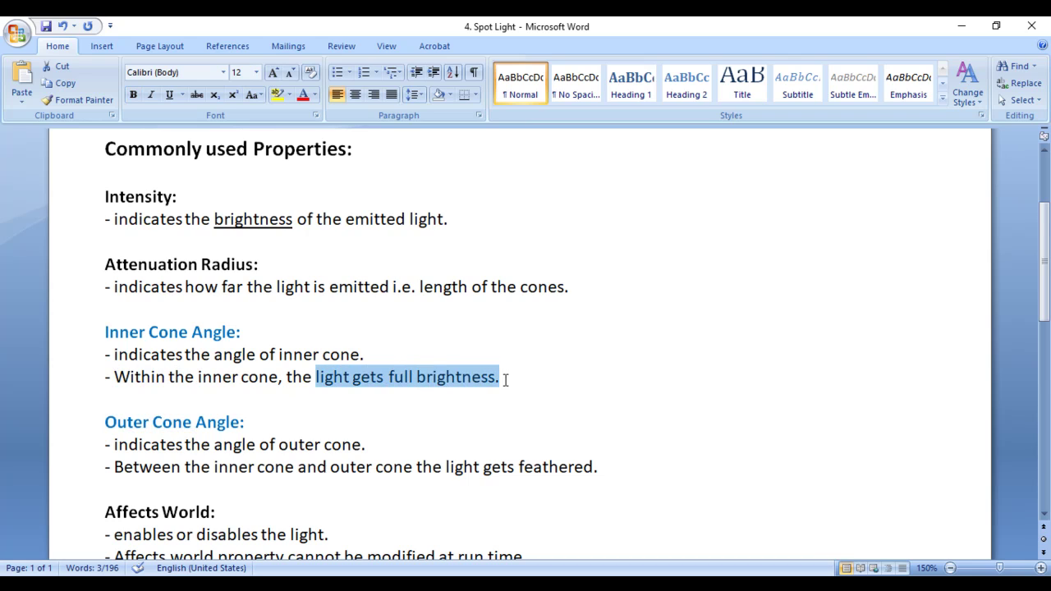
{"action": "left_click_drag", "start_coordinate": [105, 466], "coordinate": [558, 483]}
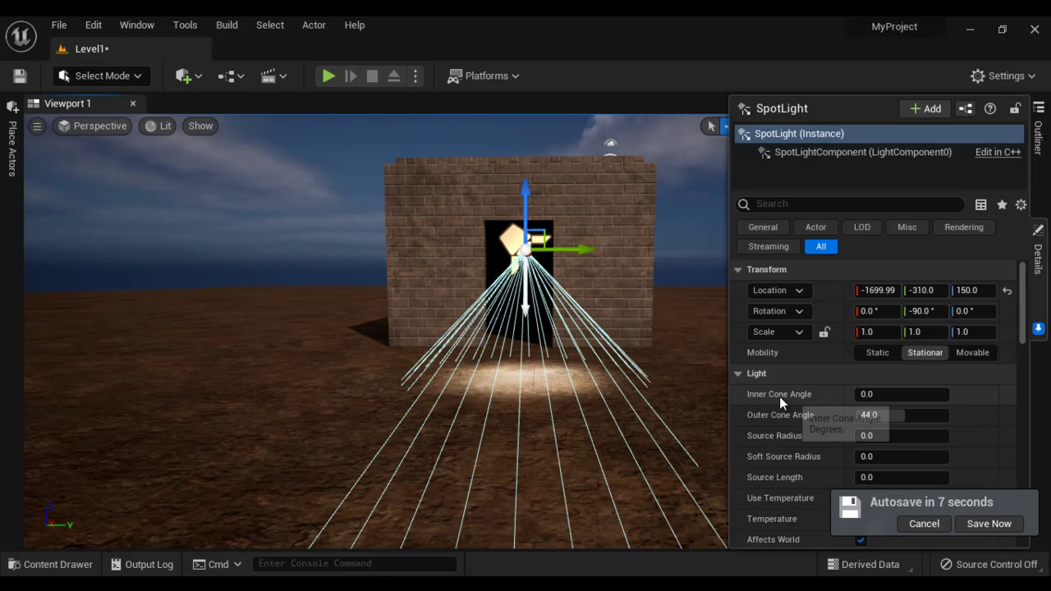
{"action": "left_click", "coordinate": [895, 393]}
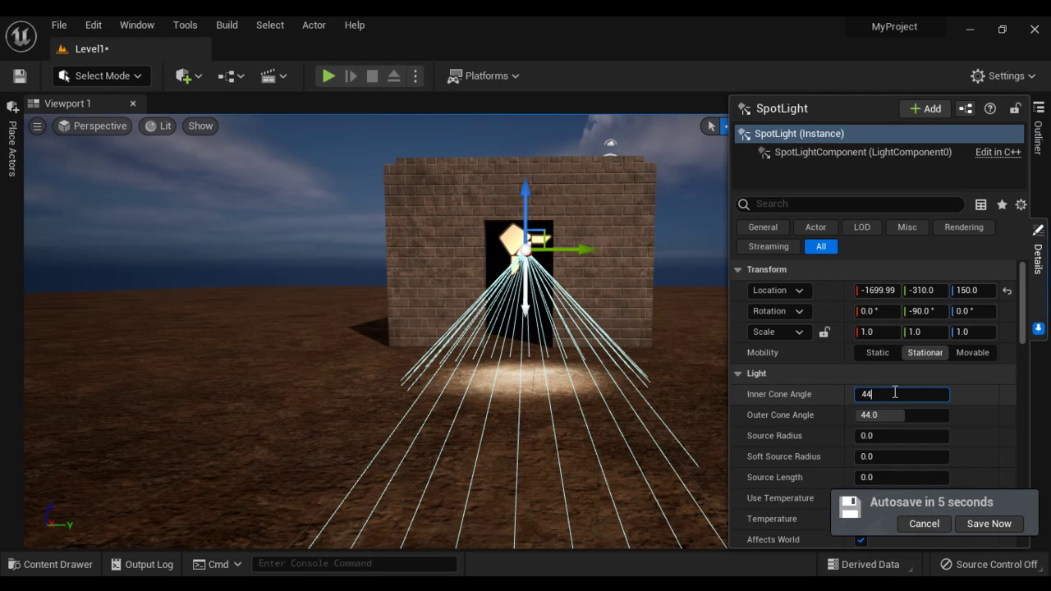
{"action": "type", "text": "44"}
{"action": "key", "text": "Return"}
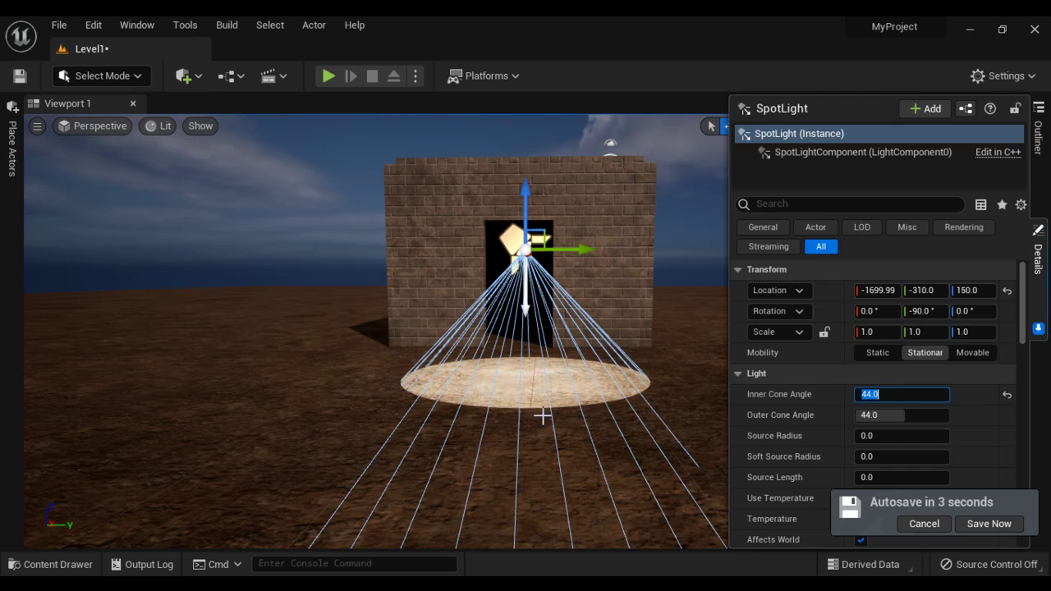
Reduce the spot light's Inner Cone Angle to about 30.1 degrees
{"action": "right_click_drag", "start_coordinate": [529, 415], "coordinate": [534, 394]}
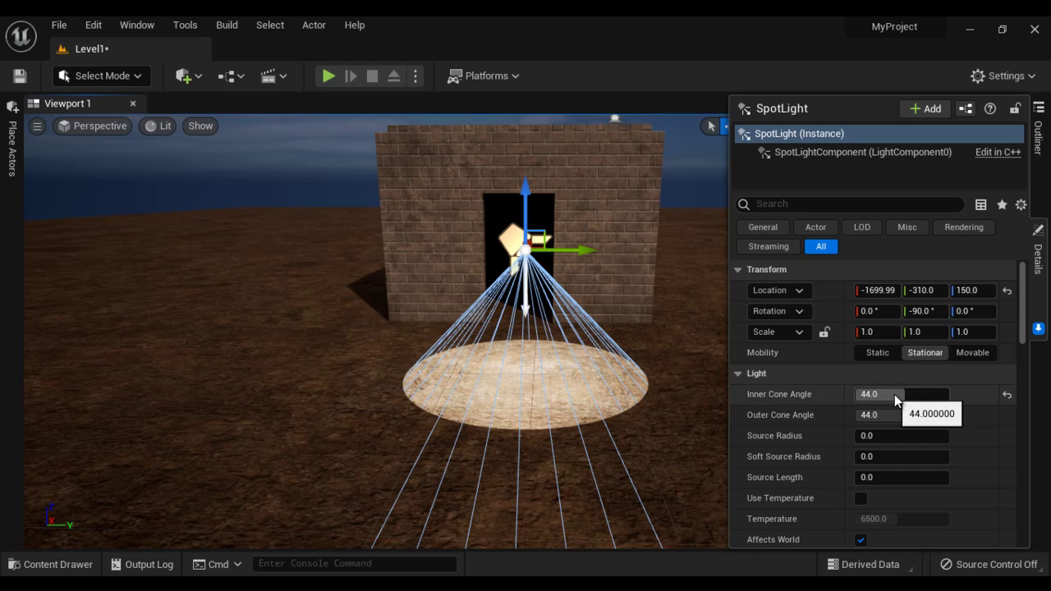
{"action": "left_click_drag", "start_coordinate": [906, 395], "coordinate": [858, 394]}
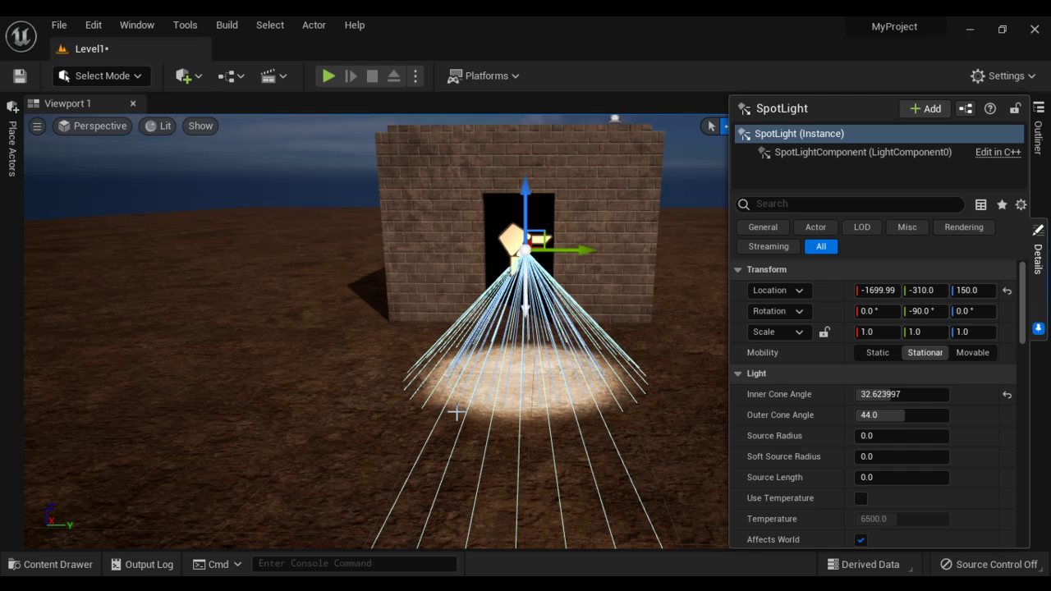
{"action": "mouse_move", "coordinate": [891, 394]}
{"action": "left_mouse_down"}
{"action": "mouse_move", "coordinate": [876, 404]}
{"action": "mouse_move", "coordinate": [873, 393]}
{"action": "mouse_move", "coordinate": [887, 395]}
{"action": "mouse_move", "coordinate": [871, 410]}
{"action": "mouse_move", "coordinate": [878, 402]}
{"action": "left_mouse_up"}
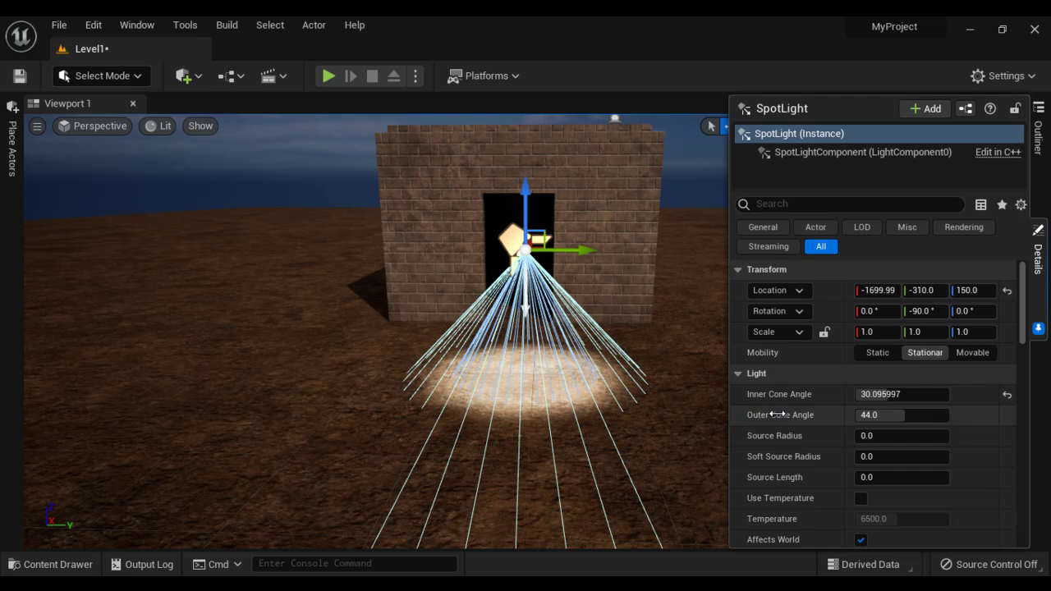
Reduce the spot light's inner and outer cone angles to about 23.1 degrees, and widen the Outer Cone Angle to about 39.6 degrees
{"action": "mouse_move", "coordinate": [898, 415]}
{"action": "left_mouse_down"}
{"action": "mouse_move", "coordinate": [914, 415]}
{"action": "mouse_move", "coordinate": [895, 395]}
{"action": "left_mouse_up"}
{"action": "left_click_drag", "start_coordinate": [897, 415], "coordinate": [891, 415]}
{"action": "scroll", "coordinate": [519, 365], "scroll_direction": "up", "scroll_amount": 5}
{"action": "scroll", "coordinate": [519, 365], "scroll_direction": "down", "scroll_amount": 5}
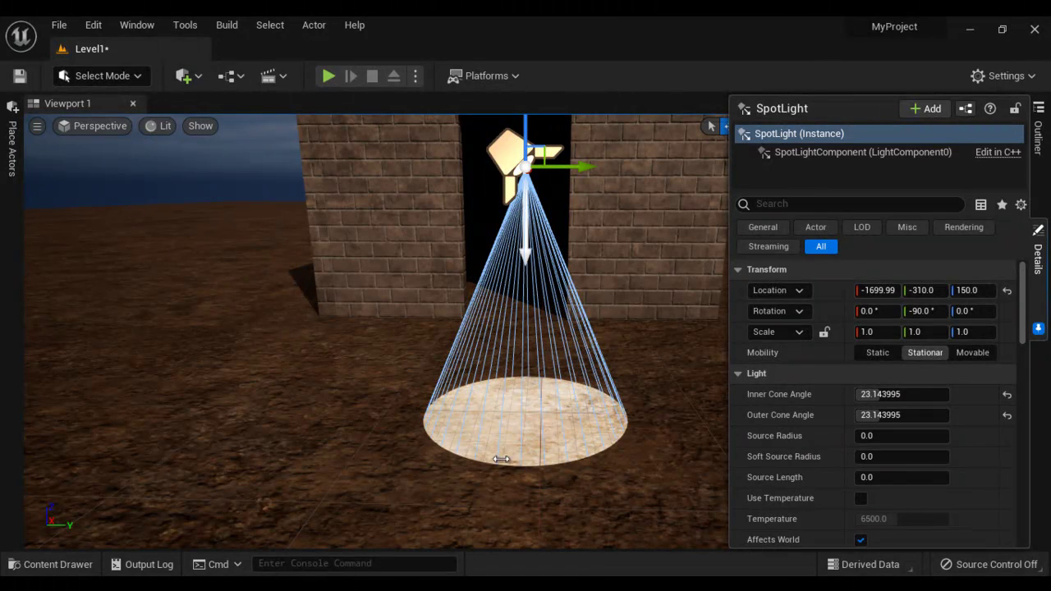
{"action": "left_click_drag", "start_coordinate": [885, 415], "coordinate": [901, 416]}
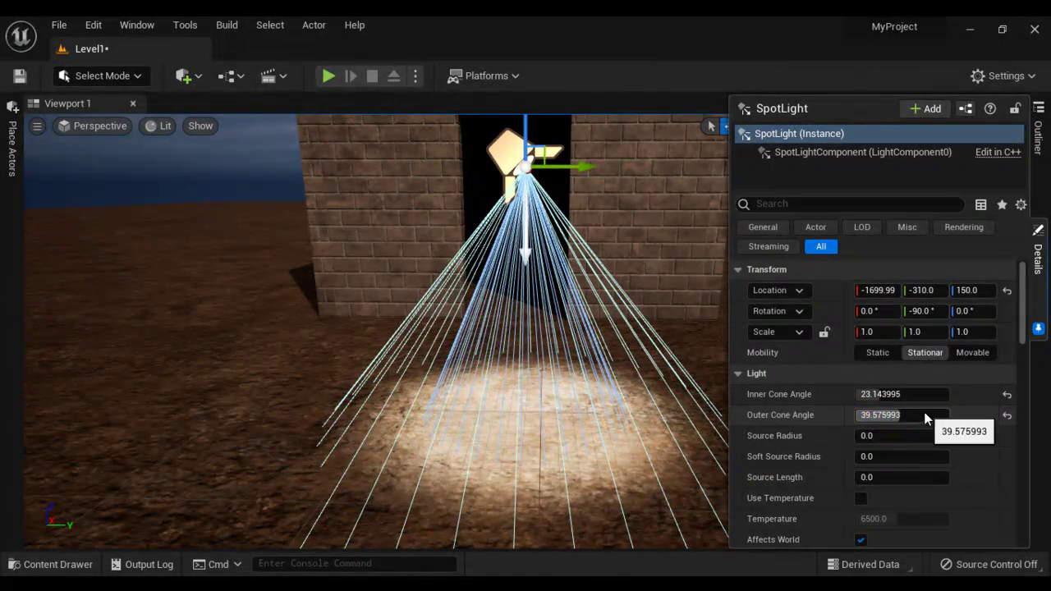
Switch to Word and read the notes on the Affects World property, including whether it can be modified at run time
{"action": "key", "text": "alt+Tab"}
{"action": "scroll", "coordinate": [462, 347], "scroll_direction": "down", "scroll_amount": 2}
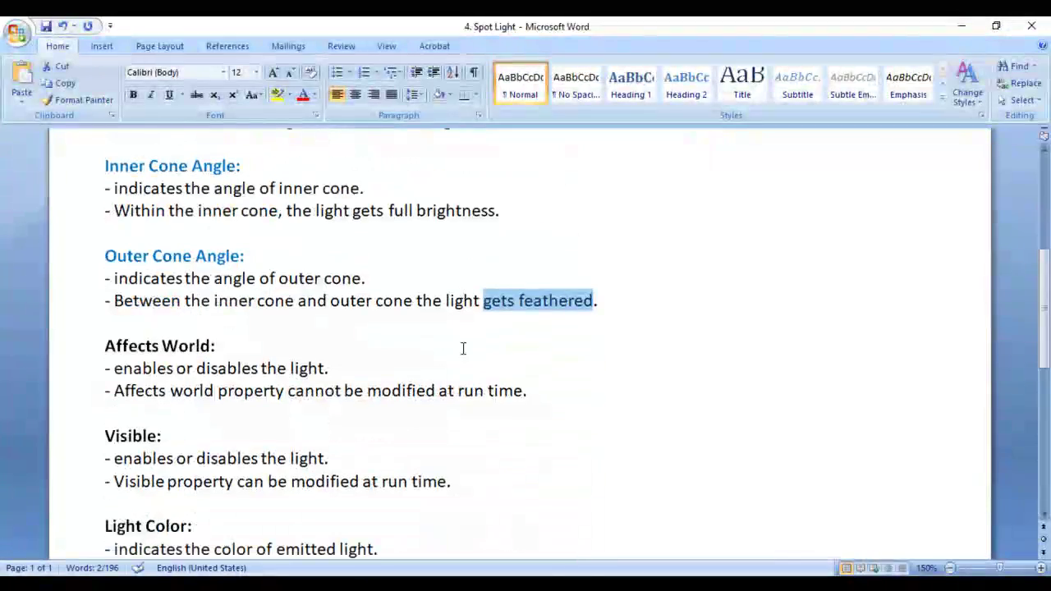
{"action": "left_click_drag", "start_coordinate": [106, 346], "coordinate": [225, 346]}
{"action": "scroll", "coordinate": [371, 369], "scroll_direction": "down", "scroll_amount": 1}
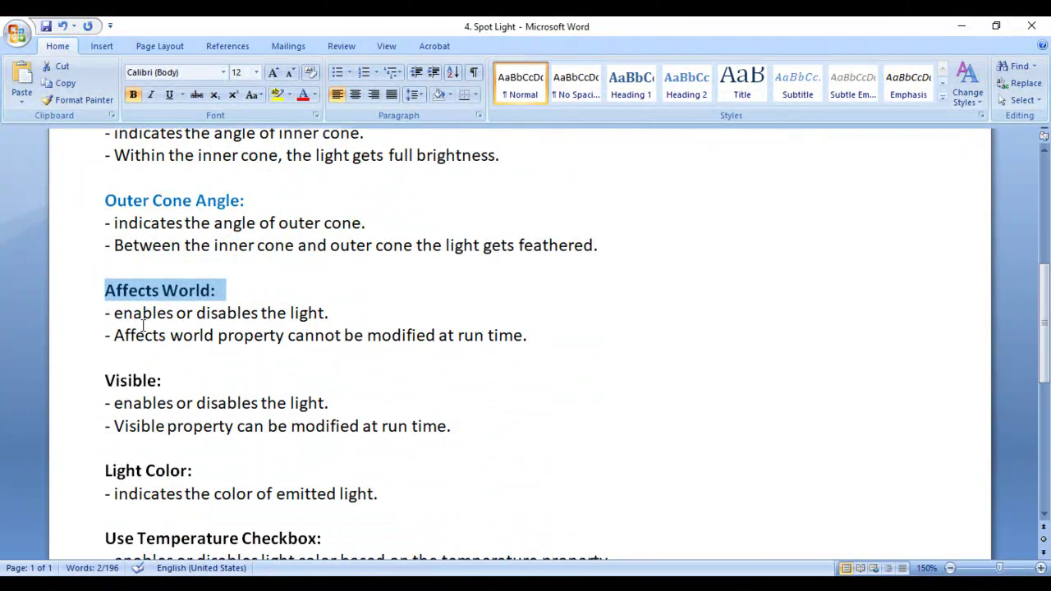
{"action": "left_click_drag", "start_coordinate": [111, 313], "coordinate": [322, 313]}
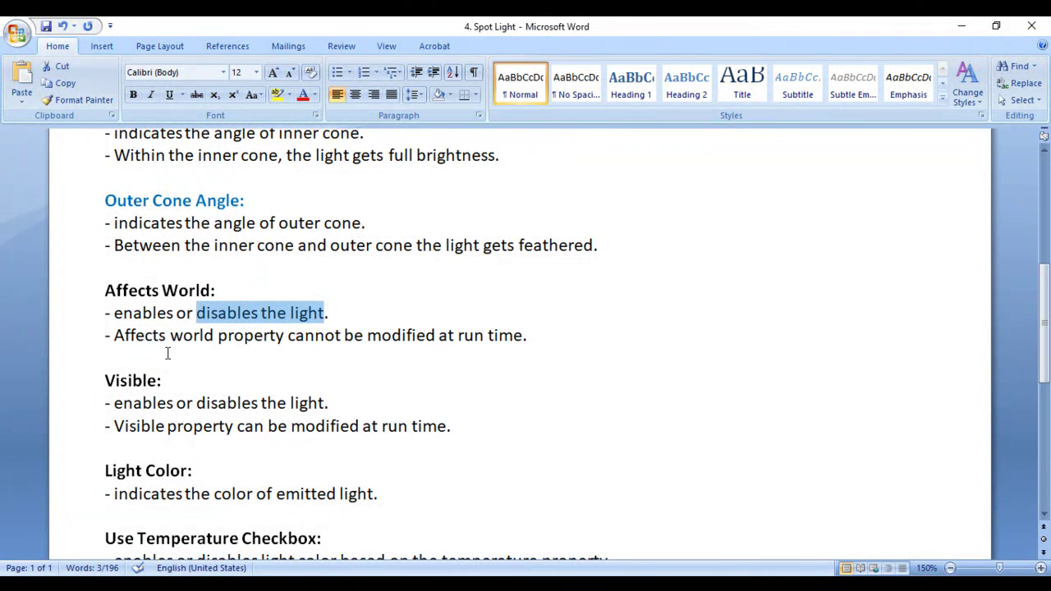
{"action": "left_click_drag", "start_coordinate": [105, 335], "coordinate": [537, 336]}
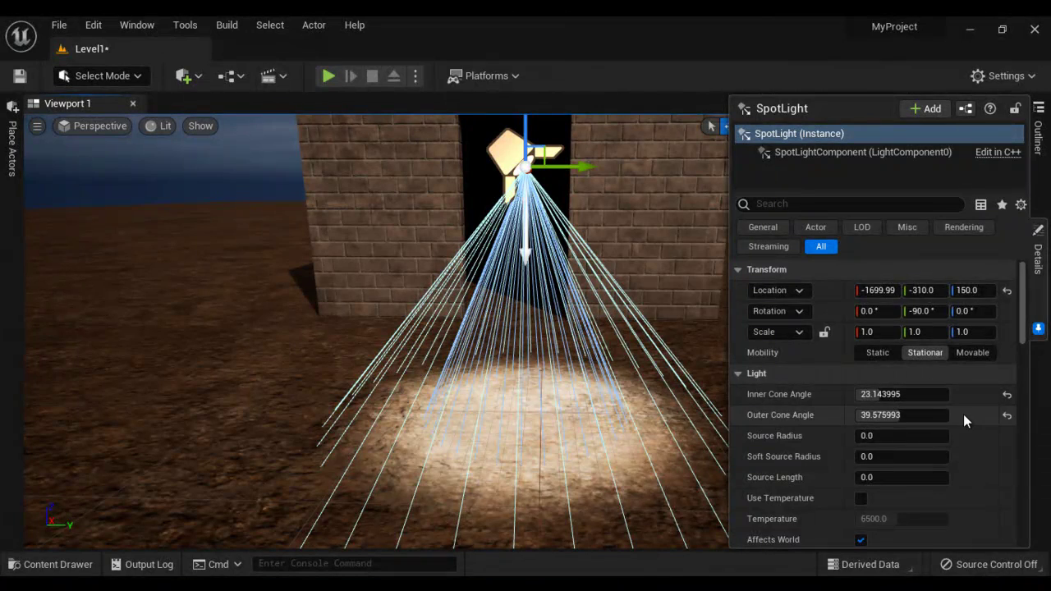
In Unreal Editor, disable and re-enable the spot light's Affects World option twice
{"action": "scroll", "coordinate": [963, 414], "scroll_direction": "down", "scroll_amount": 2}
{"action": "scroll", "coordinate": [963, 415], "scroll_direction": "down", "scroll_amount": 2}
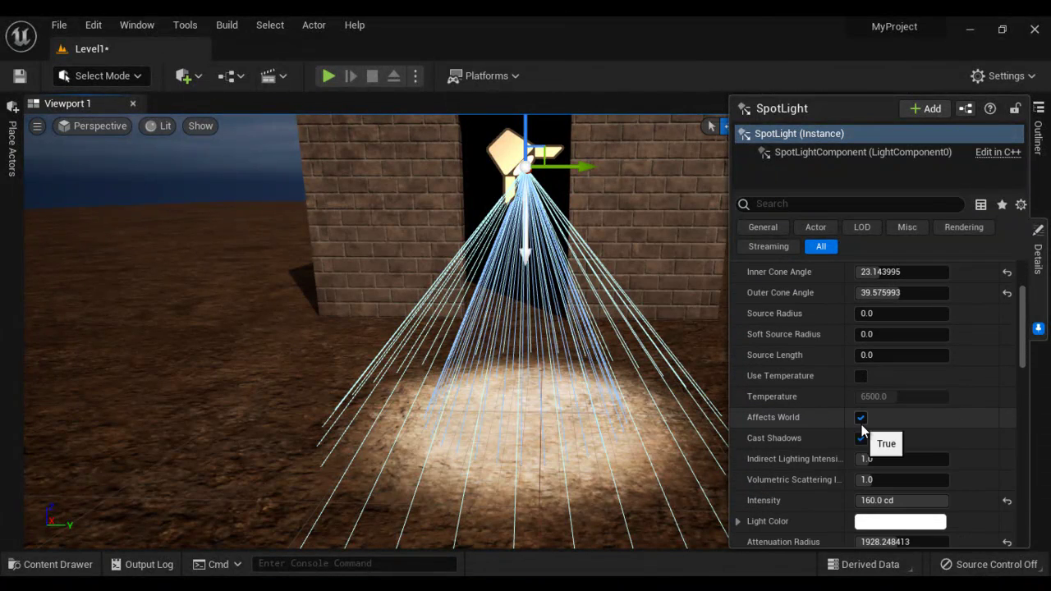
{"action": "left_click", "coordinate": [861, 419]}
{"action": "left_click", "coordinate": [862, 418]}
{"action": "left_click", "coordinate": [861, 419]}
{"action": "left_click", "coordinate": [862, 419]}
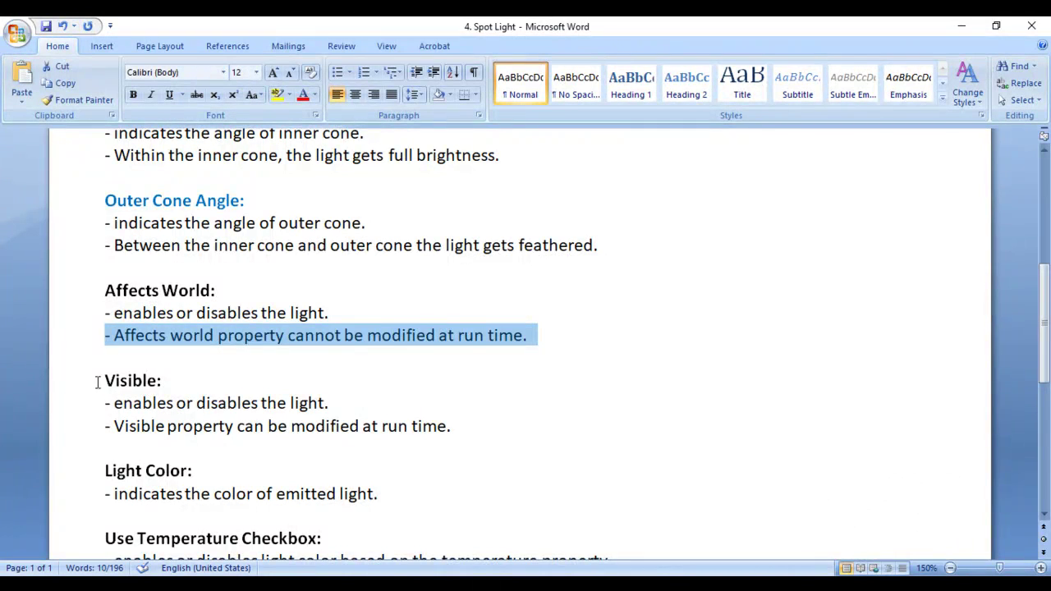
In the Word notes, read the Visible property's description and compare it with Affects World
{"action": "left_click", "coordinate": [90, 383]}
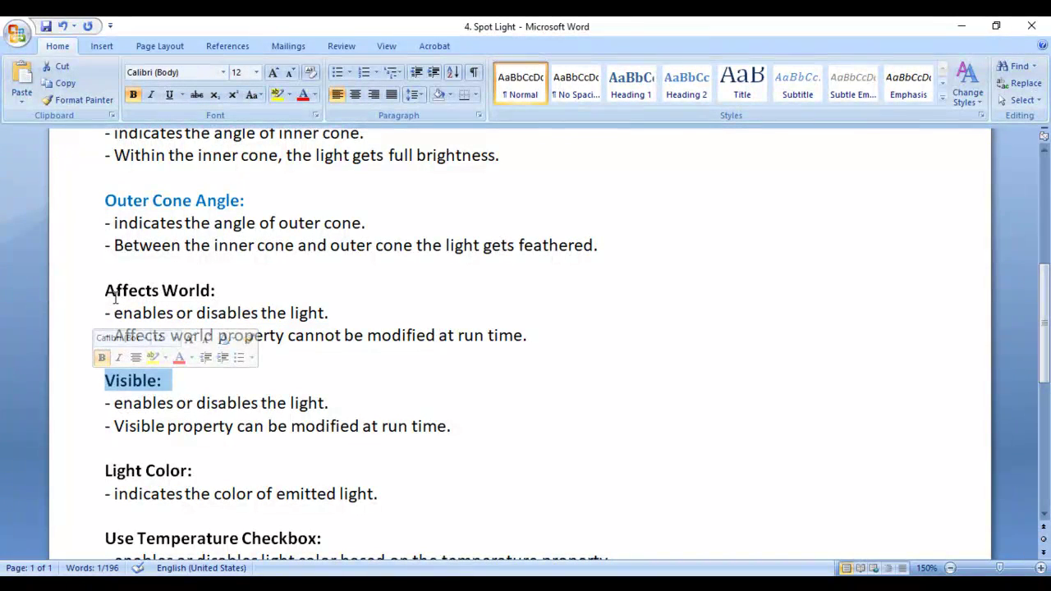
{"action": "left_click_drag", "start_coordinate": [105, 292], "coordinate": [237, 293]}
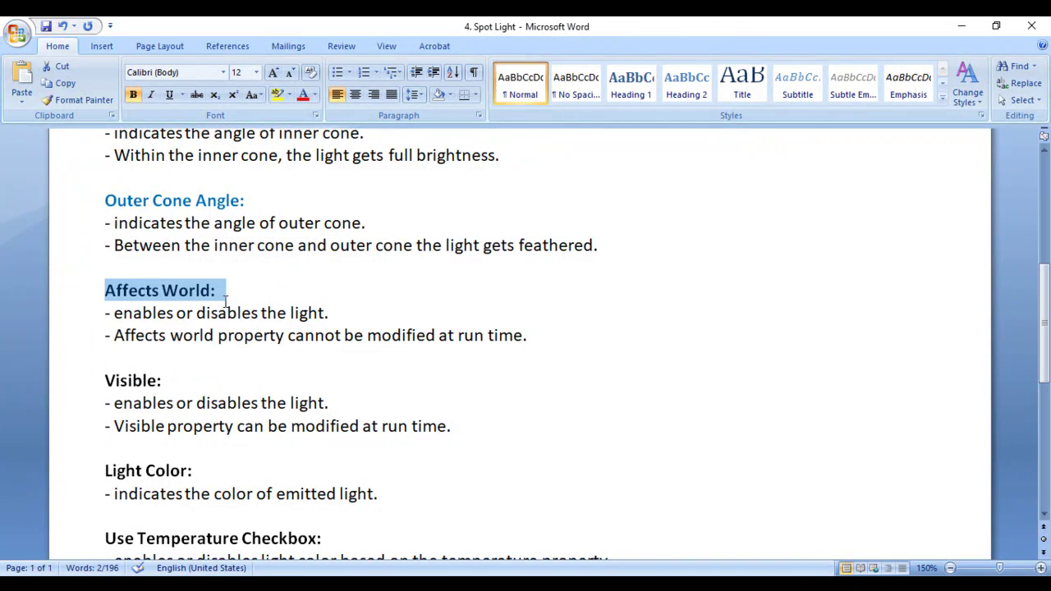
{"action": "left_click_drag", "start_coordinate": [121, 407], "coordinate": [105, 404]}
{"action": "left_click_drag", "start_coordinate": [197, 403], "coordinate": [379, 400]}
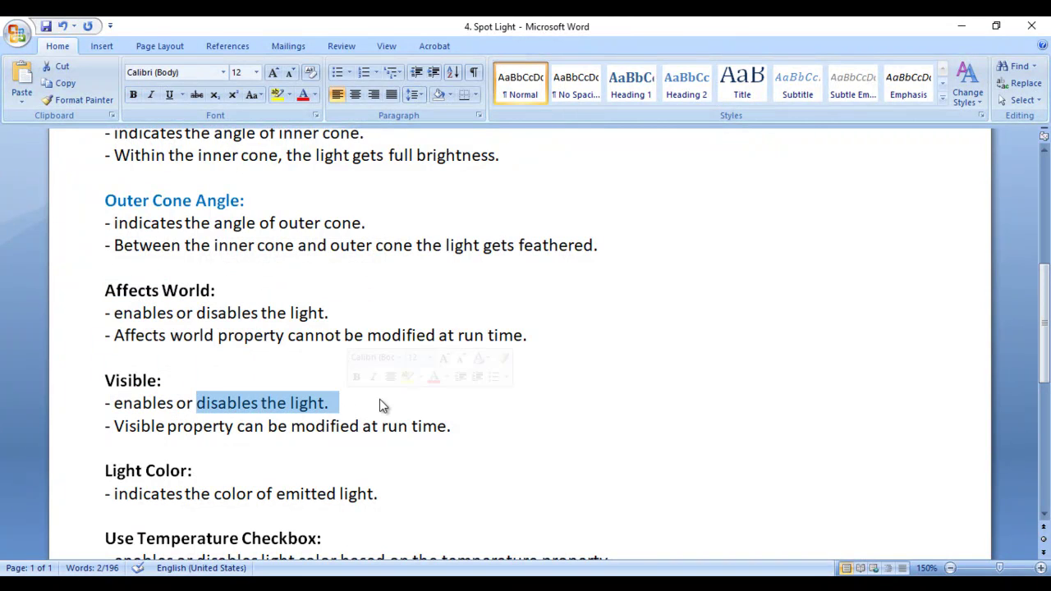
{"action": "left_click_drag", "start_coordinate": [106, 426], "coordinate": [446, 425]}
{"action": "left_click", "coordinate": [479, 429]}
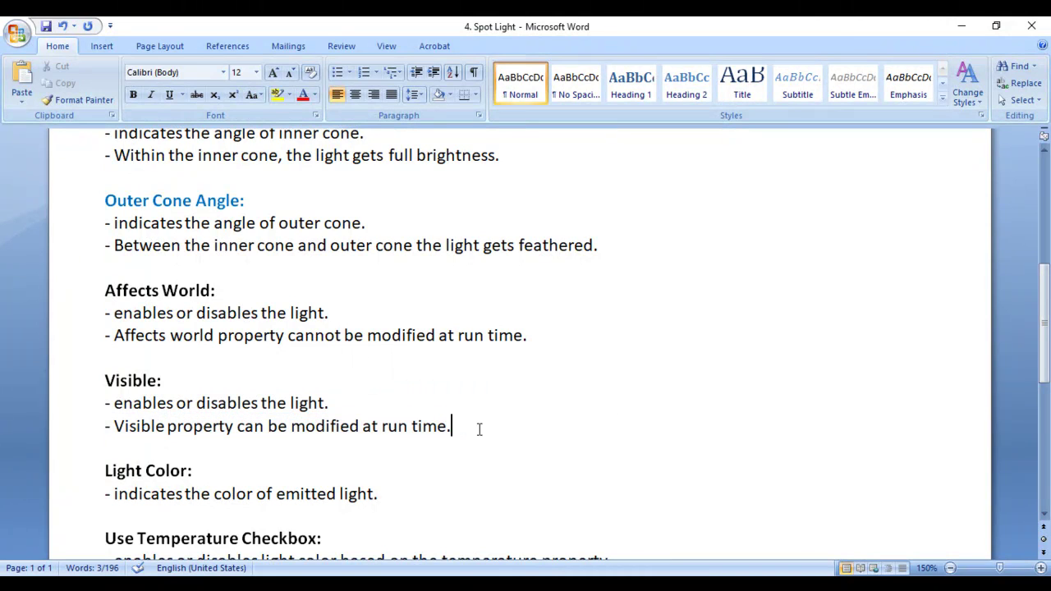
{"action": "left_click_drag", "start_coordinate": [131, 428], "coordinate": [459, 427]}
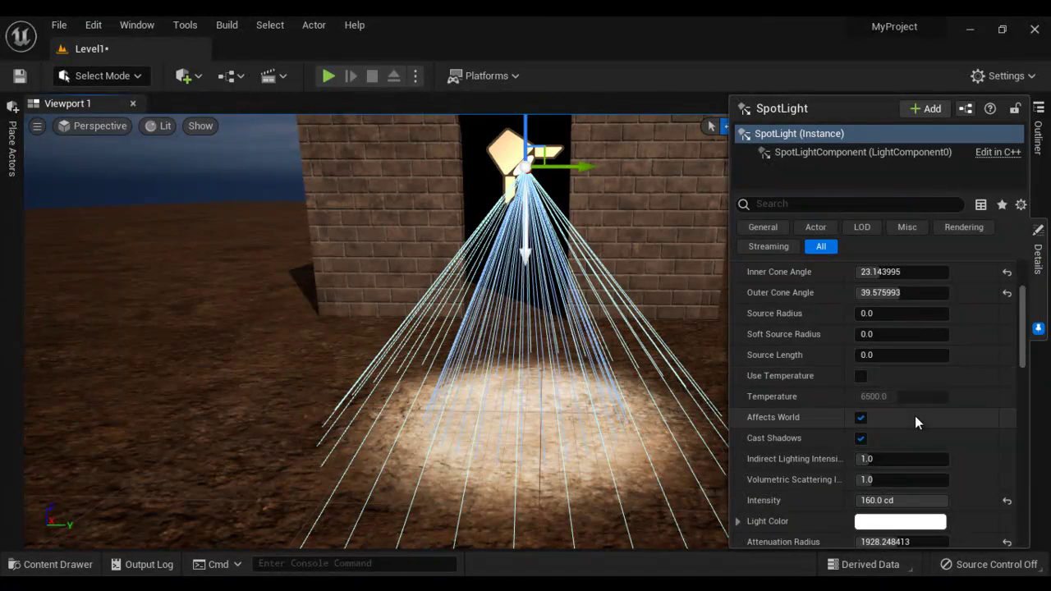
In Unreal Editor, switch the spot light's Visible option off and on repeatedly, ending with it enabled
{"action": "scroll", "coordinate": [915, 416], "scroll_direction": "down", "scroll_amount": 2}
{"action": "left_click", "coordinate": [861, 507]}
{"action": "left_click", "coordinate": [862, 508]}
{"action": "left_click", "coordinate": [861, 508]}
{"action": "left_click", "coordinate": [861, 508]}
{"action": "left_click", "coordinate": [861, 507]}
{"action": "left_click", "coordinate": [861, 507]}
{"action": "left_click", "coordinate": [861, 507]}
{"action": "left_click", "coordinate": [861, 507]}
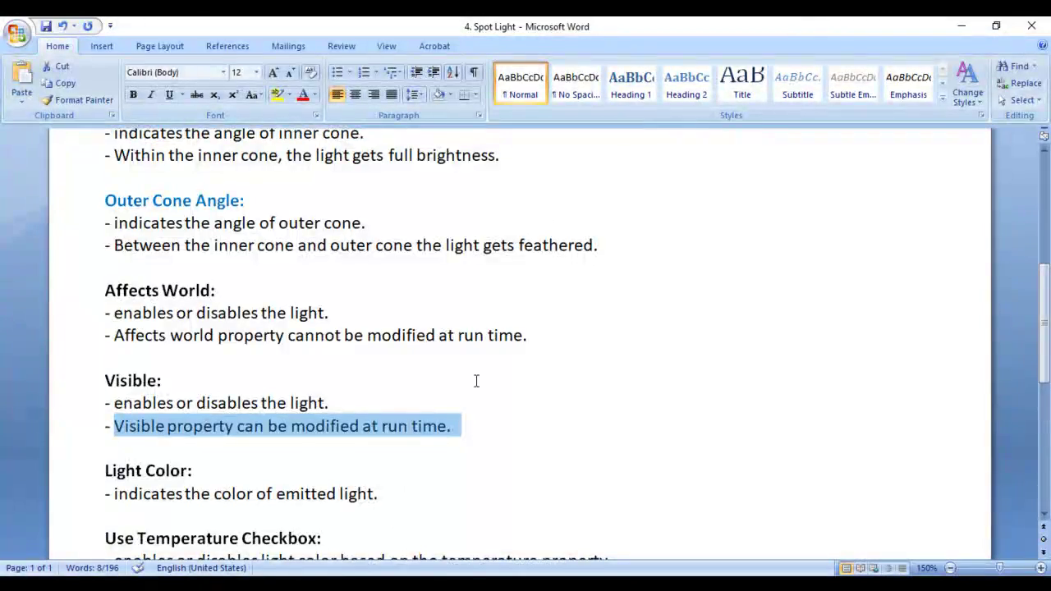
Read the Light Color description in the Word notes
{"action": "scroll", "coordinate": [476, 377], "scroll_direction": "down", "scroll_amount": 2}
{"action": "left_click_drag", "start_coordinate": [99, 362], "coordinate": [201, 363]}
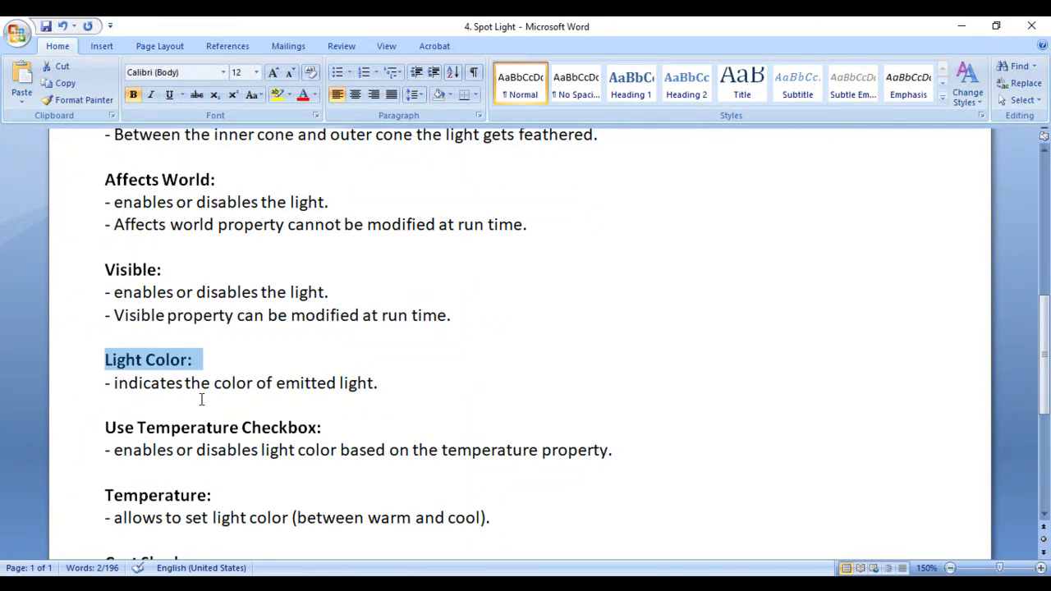
{"action": "left_click_drag", "start_coordinate": [105, 383], "coordinate": [416, 389]}
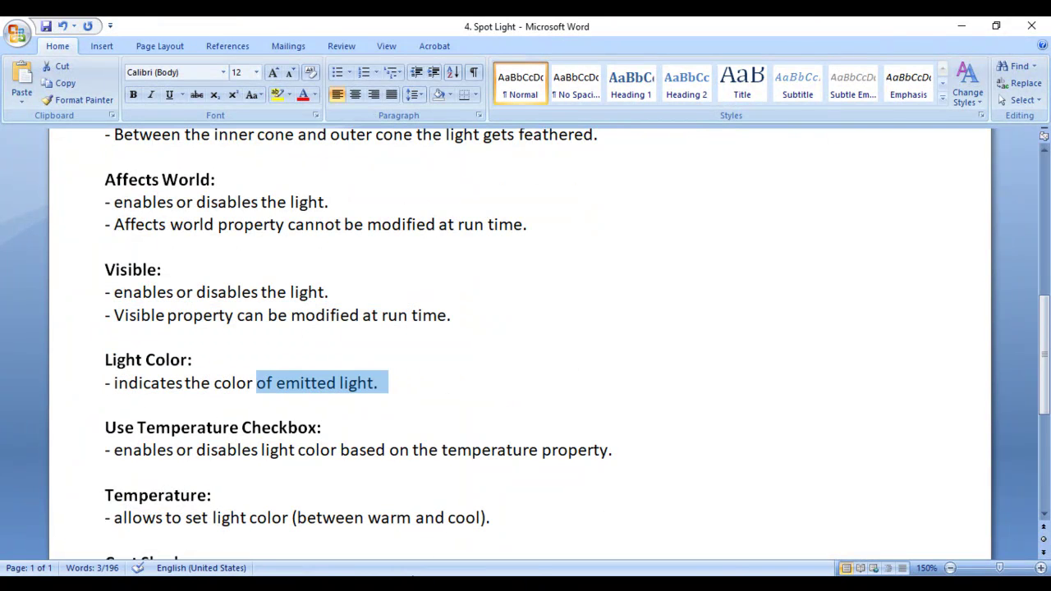
{"action": "left_click", "coordinate": [409, 514]}
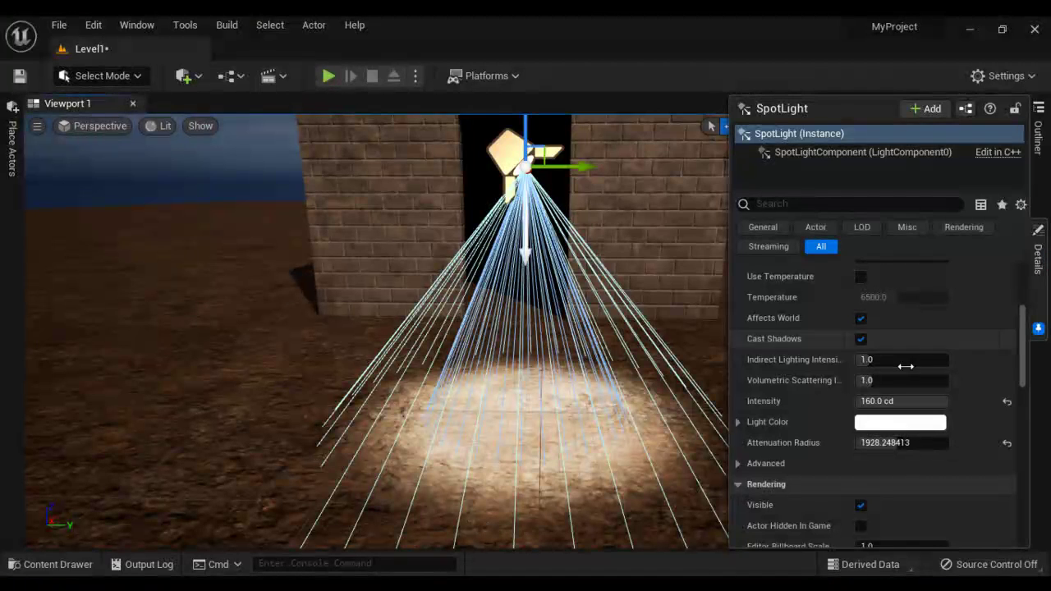
In Unreal Editor, try different light colors on the spot light and accept a near-white one
{"action": "left_click", "coordinate": [900, 422]}
{"action": "left_click", "coordinate": [659, 294]}
{"action": "left_click_drag", "start_coordinate": [653, 294], "coordinate": [695, 310]}
{"action": "left_click", "coordinate": [793, 550]}
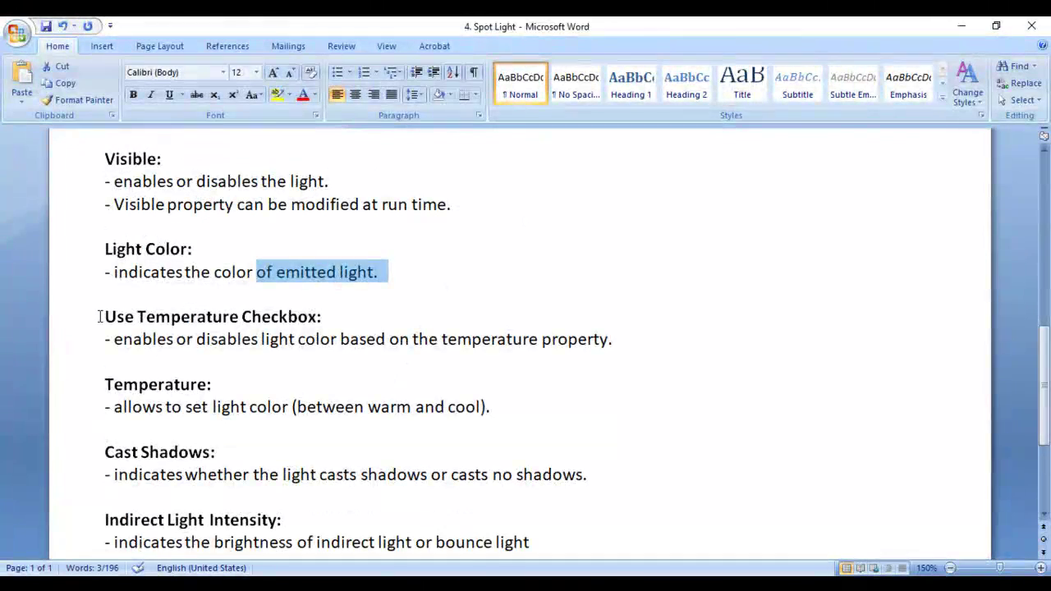
In the Word notes, read the descriptions of the Use Temperature checkbox and the Temperature property
{"action": "left_click_drag", "start_coordinate": [104, 317], "coordinate": [398, 316]}
{"action": "left_click_drag", "start_coordinate": [105, 339], "coordinate": [326, 341]}
{"action": "left_click", "coordinate": [198, 339]}
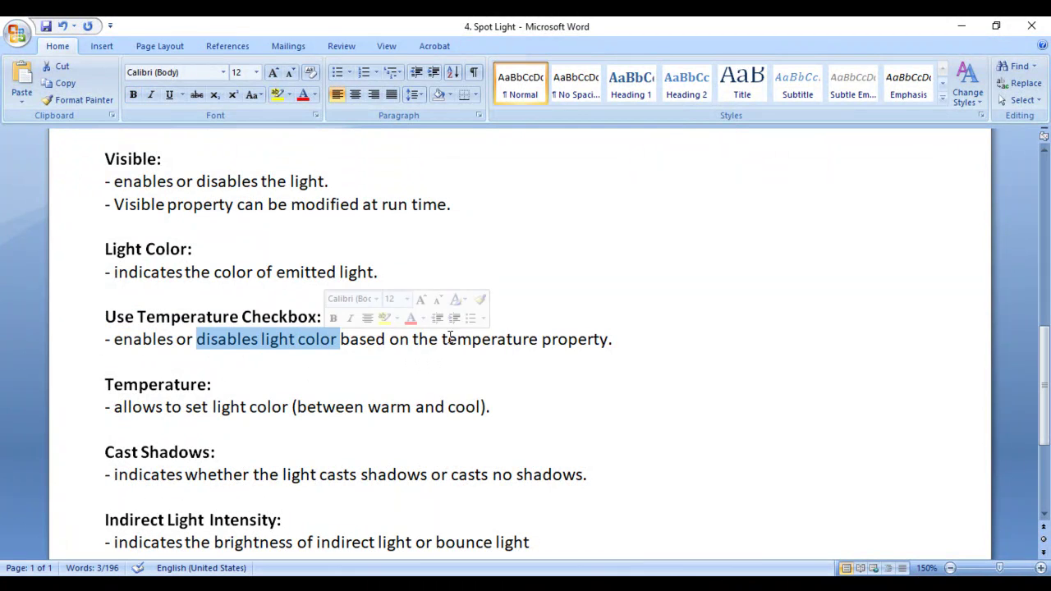
{"action": "left_click_drag", "start_coordinate": [444, 339], "coordinate": [603, 339]}
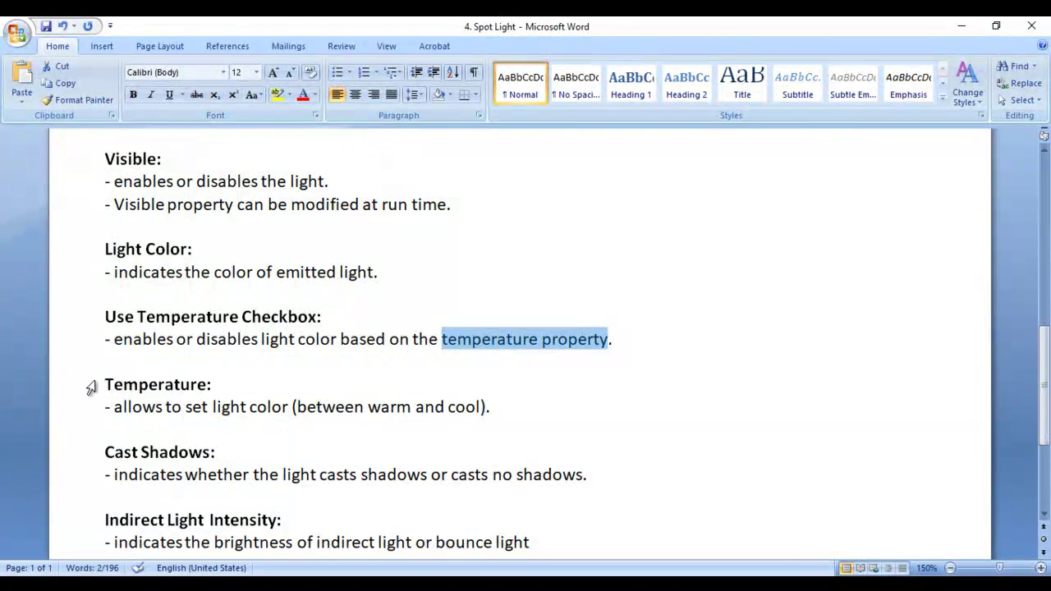
{"action": "left_click", "coordinate": [87, 386]}
{"action": "left_click_drag", "start_coordinate": [106, 407], "coordinate": [291, 407]}
{"action": "left_click", "coordinate": [222, 406]}
{"action": "left_click", "coordinate": [382, 407]}
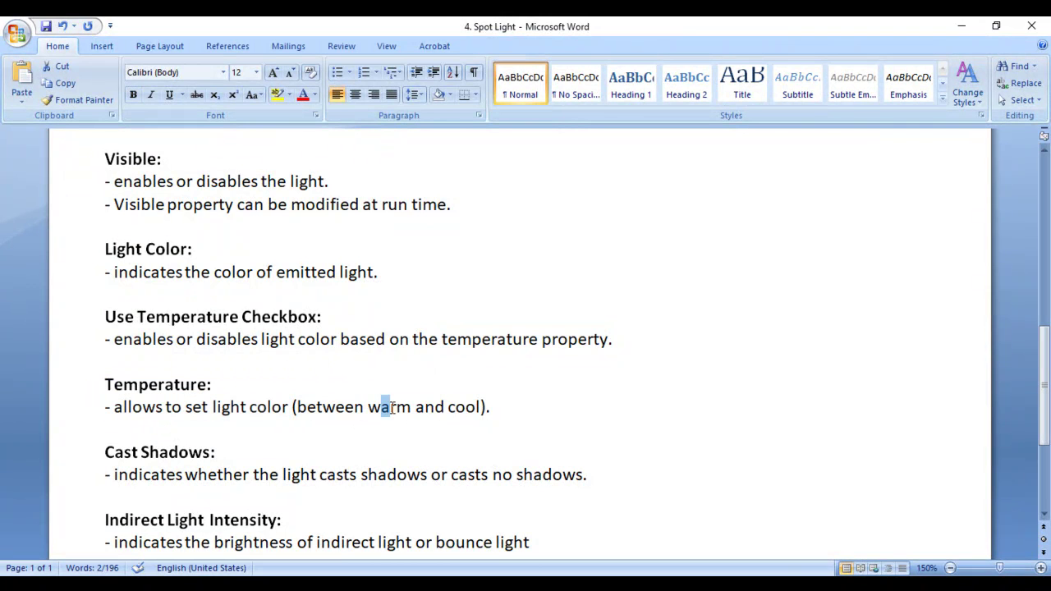
{"action": "left_click_drag", "start_coordinate": [451, 407], "coordinate": [498, 407]}
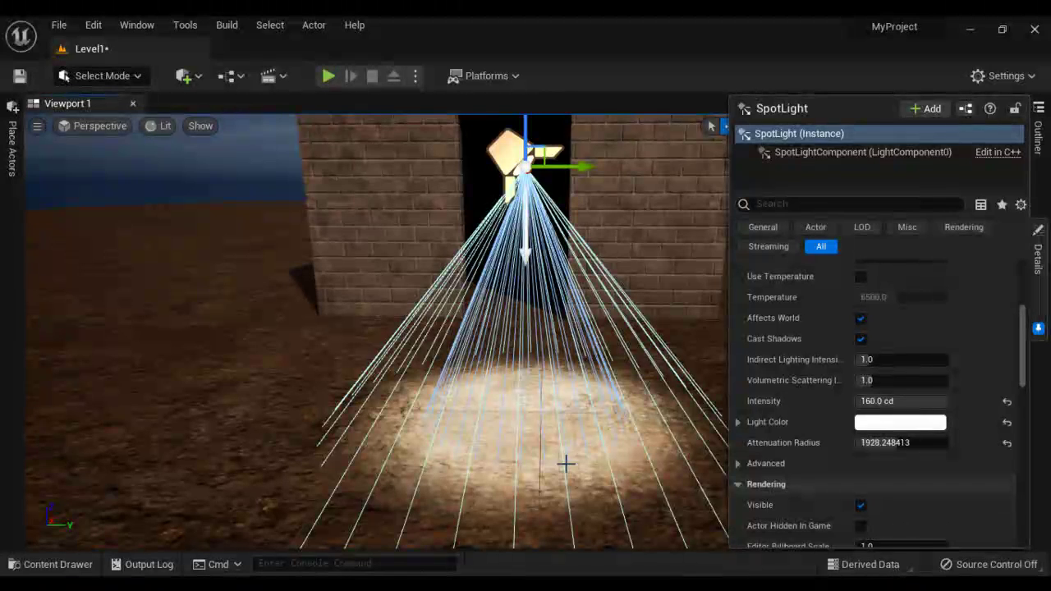
In Unreal Editor, set the spot light's Light Color to light pink, Hex sRGB FFBBEFFF
{"action": "left_click", "coordinate": [900, 427]}
{"action": "left_click_drag", "start_coordinate": [653, 301], "coordinate": [681, 281]}
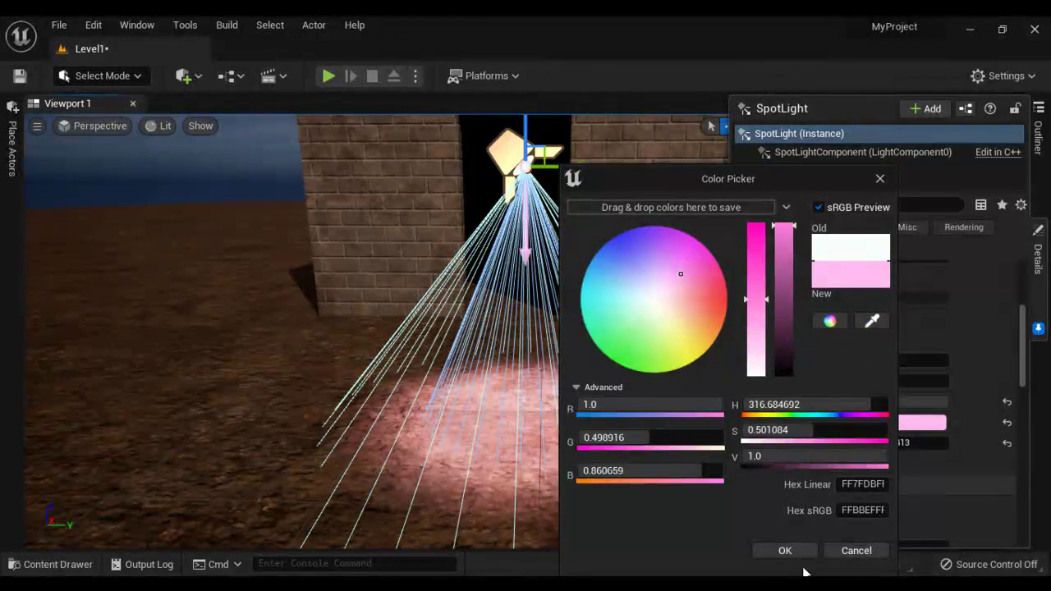
{"action": "left_click", "coordinate": [785, 550]}
Enable Use Temperature for the spot light and set Temperature to 1700 after trying 12000
{"action": "scroll", "coordinate": [875, 326], "scroll_direction": "up", "scroll_amount": 2}
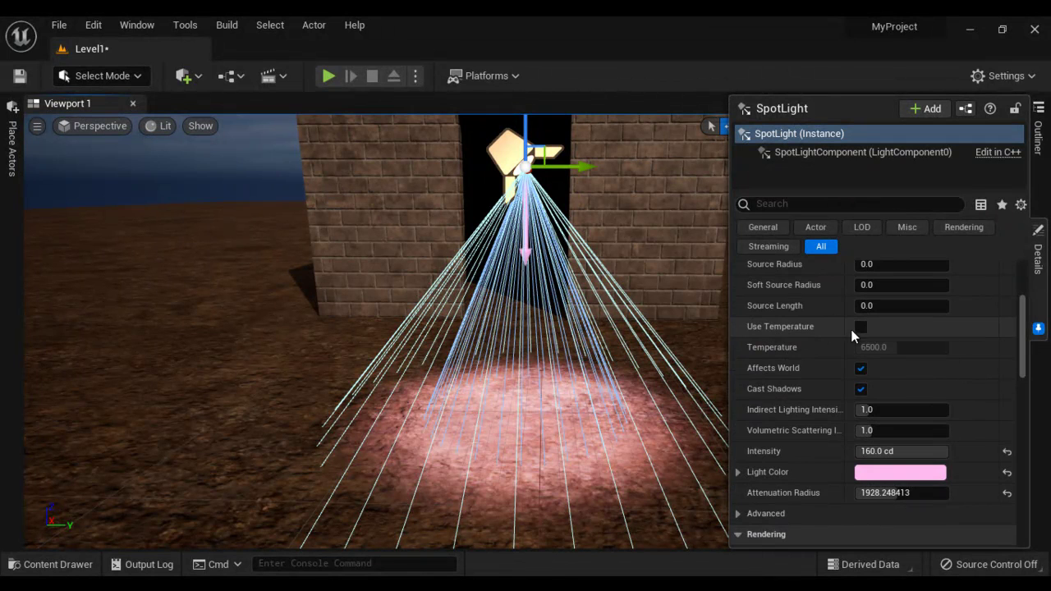
{"action": "left_click", "coordinate": [861, 328]}
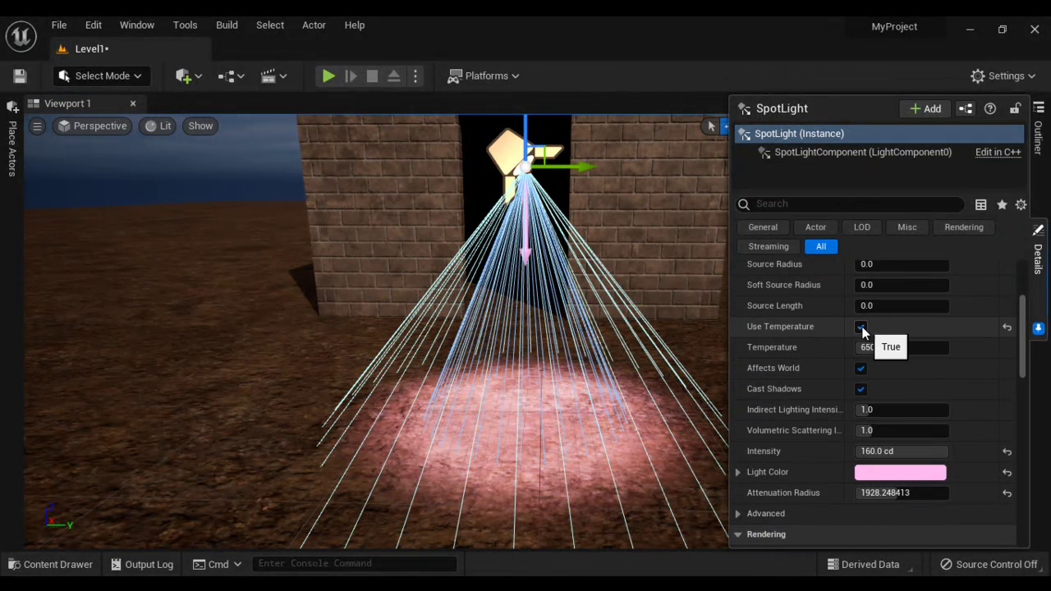
{"action": "key", "text": "Return"}
{"action": "left_click", "coordinate": [944, 347]}
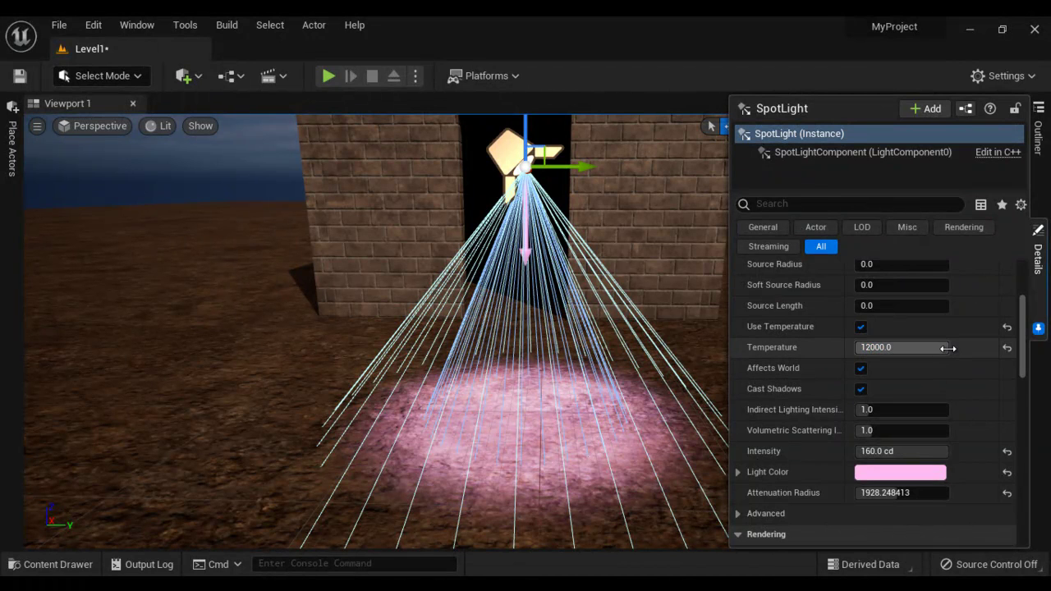
{"action": "type", "text": "1700"}
{"action": "key", "text": "Return"}
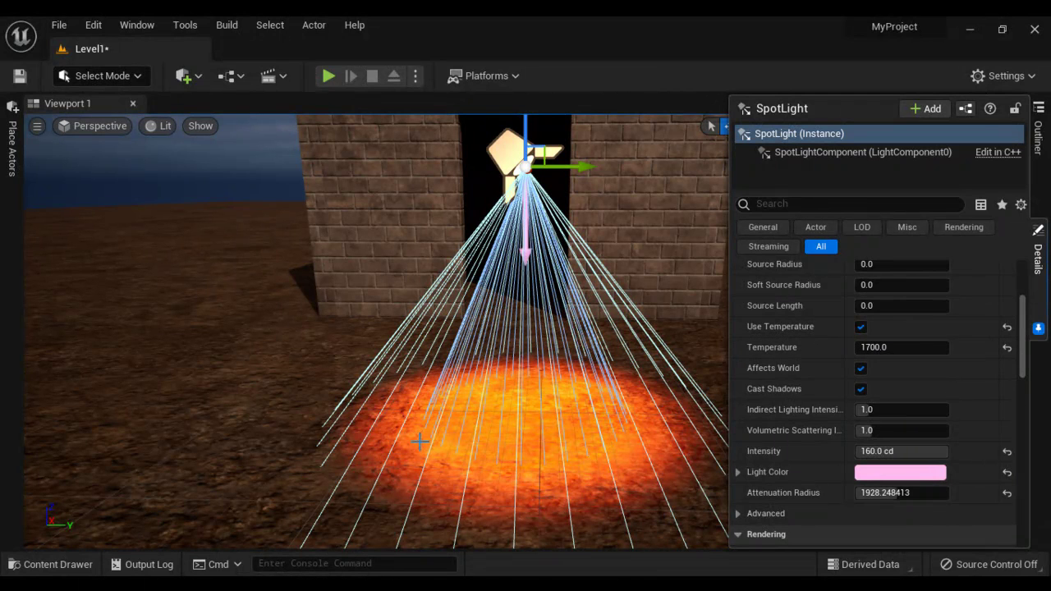
{"action": "left_click_drag", "start_coordinate": [879, 347], "coordinate": [858, 351]}
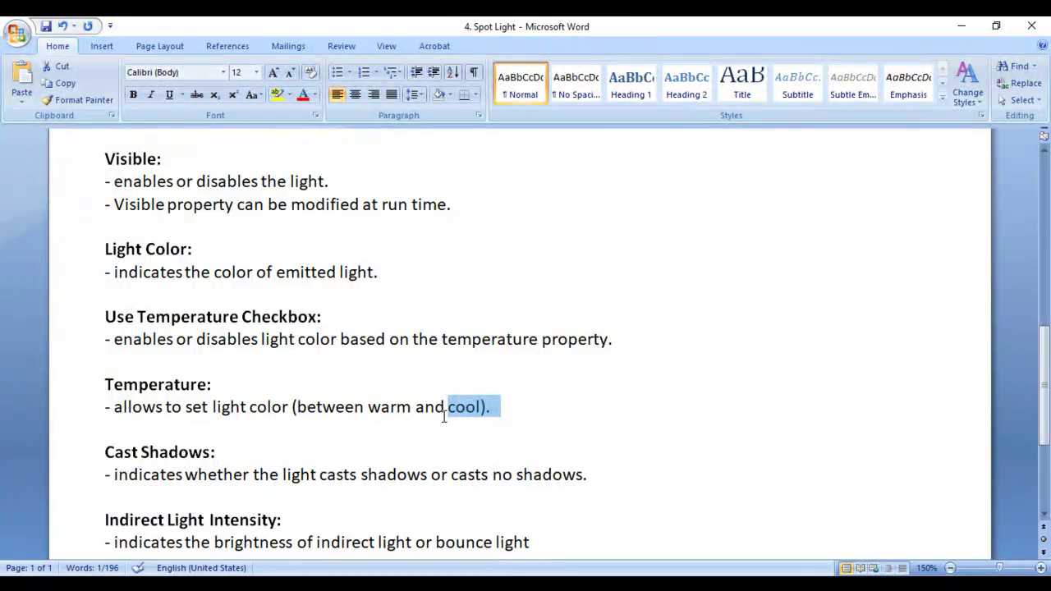
In the Word notes, read the description of the Cast Shadows property
{"action": "scroll", "coordinate": [290, 408], "scroll_direction": "down", "scroll_amount": 3}
{"action": "left_click_drag", "start_coordinate": [106, 288], "coordinate": [270, 286]}
{"action": "scroll", "coordinate": [306, 311], "scroll_direction": "up", "scroll_amount": 1}
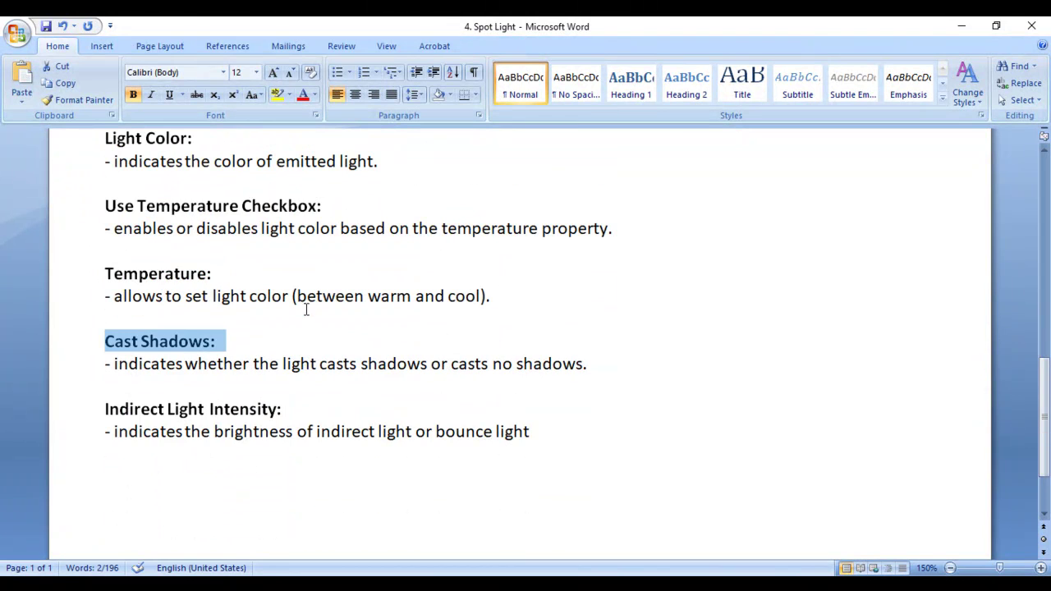
{"action": "left_click_drag", "start_coordinate": [114, 364], "coordinate": [622, 383]}
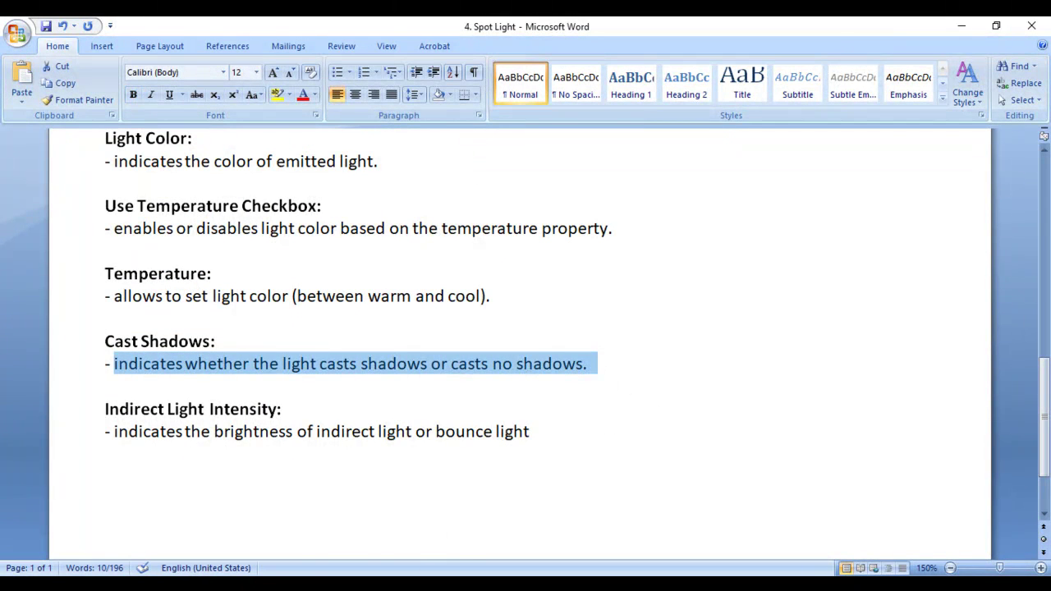
Switch to Unreal Editor and place a Cube on the ground directly beneath the spot light
{"action": "key", "text": "alt+Tab"}
{"action": "left_click", "coordinate": [12, 143]}
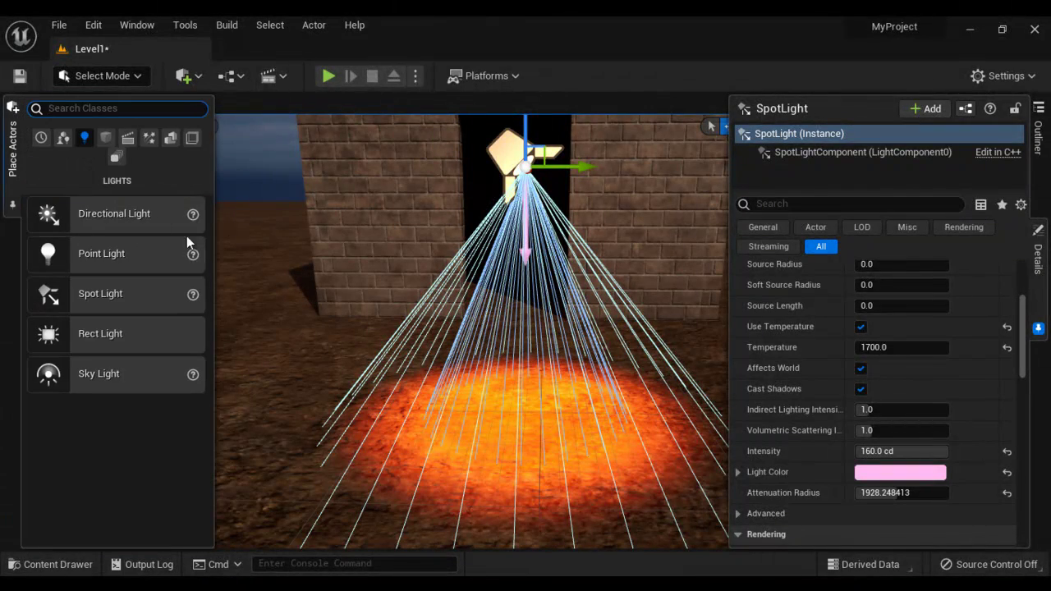
{"action": "left_click", "coordinate": [106, 138]}
{"action": "left_click_drag", "start_coordinate": [95, 216], "coordinate": [523, 423]}
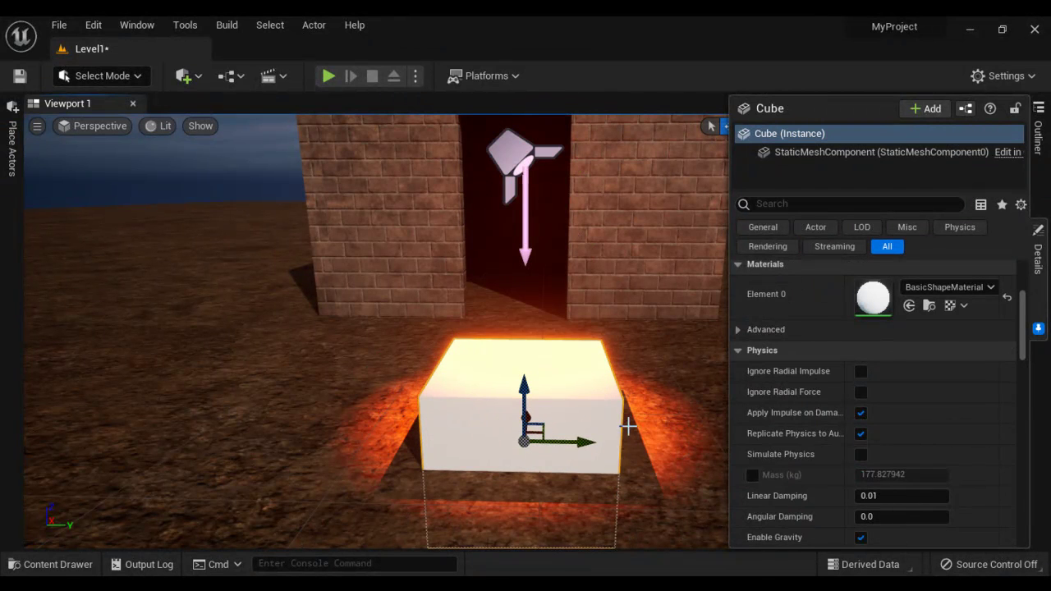
Select the spot light and turn its Cast Shadows option off, on and off again to compare the cube's shadow
{"action": "left_click", "coordinate": [508, 160]}
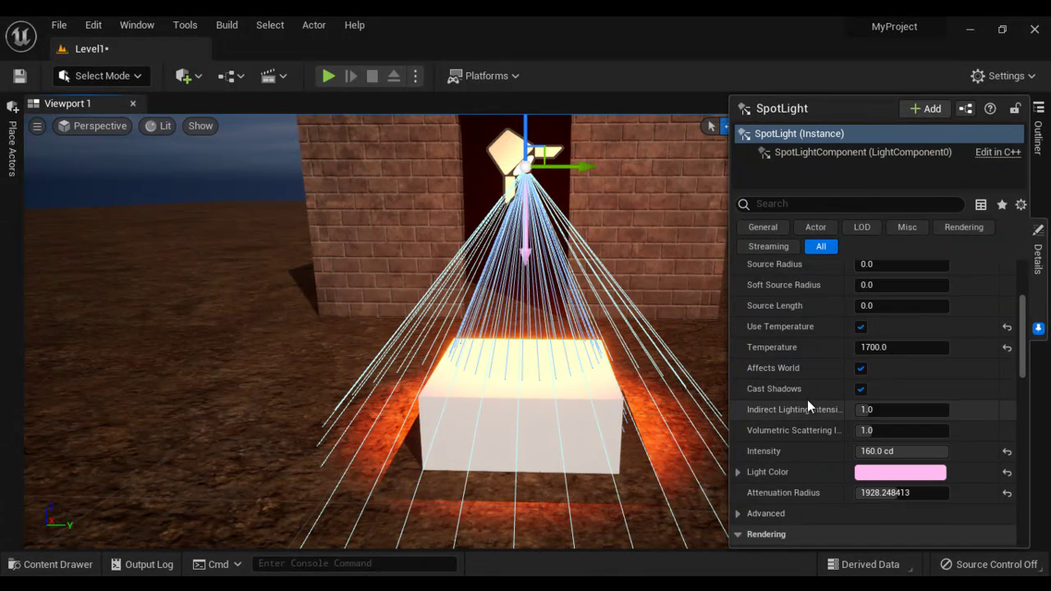
{"action": "left_click", "coordinate": [861, 389]}
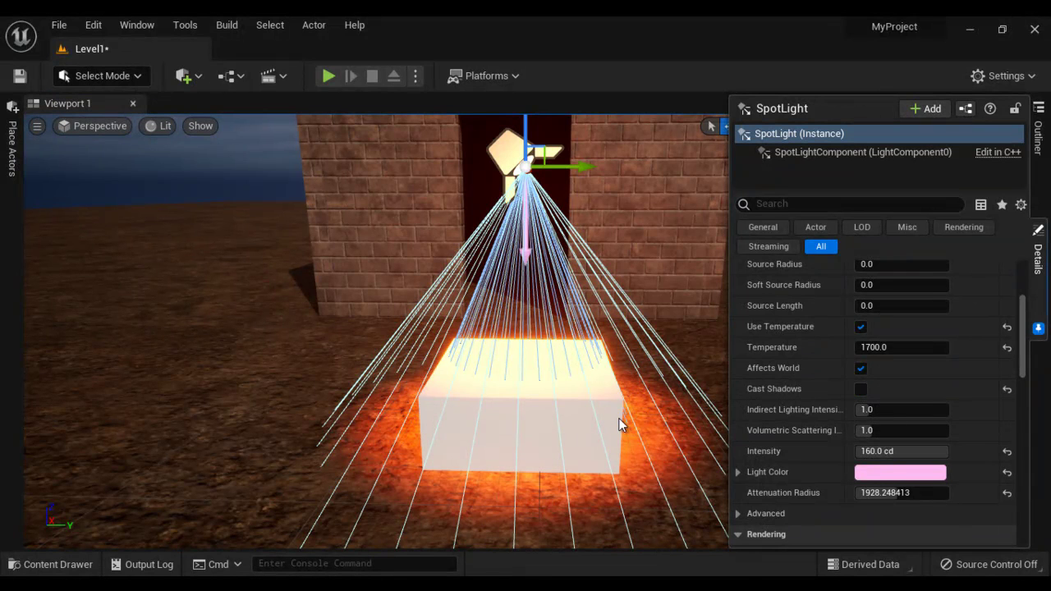
{"action": "left_click", "coordinate": [861, 389]}
{"action": "left_click", "coordinate": [861, 390]}
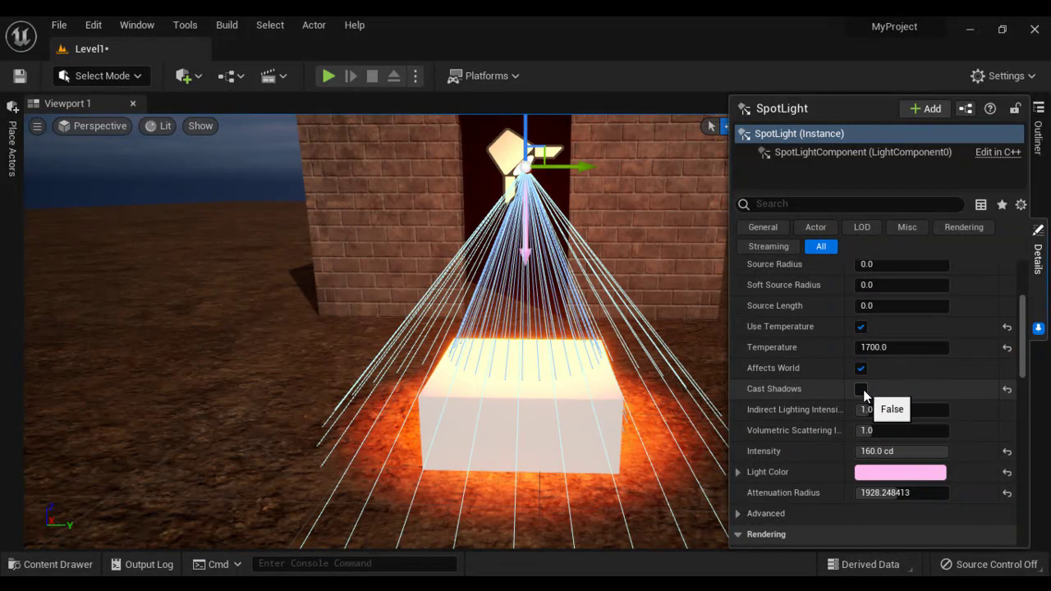
Turn the spot light's Cast Shadows option back on and raise the light inside the brick room's doorway
{"action": "left_click", "coordinate": [862, 389]}
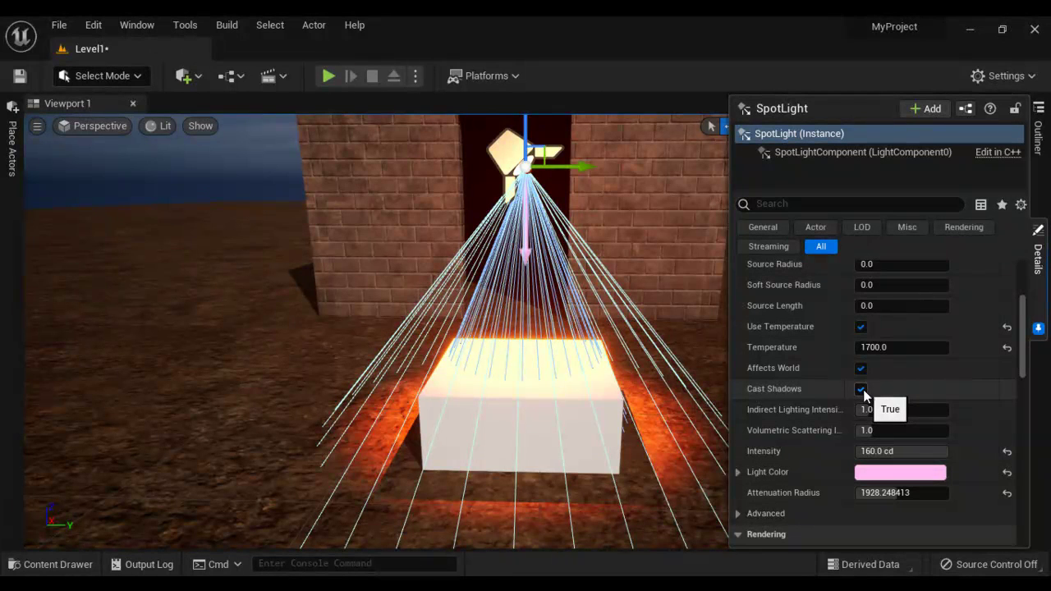
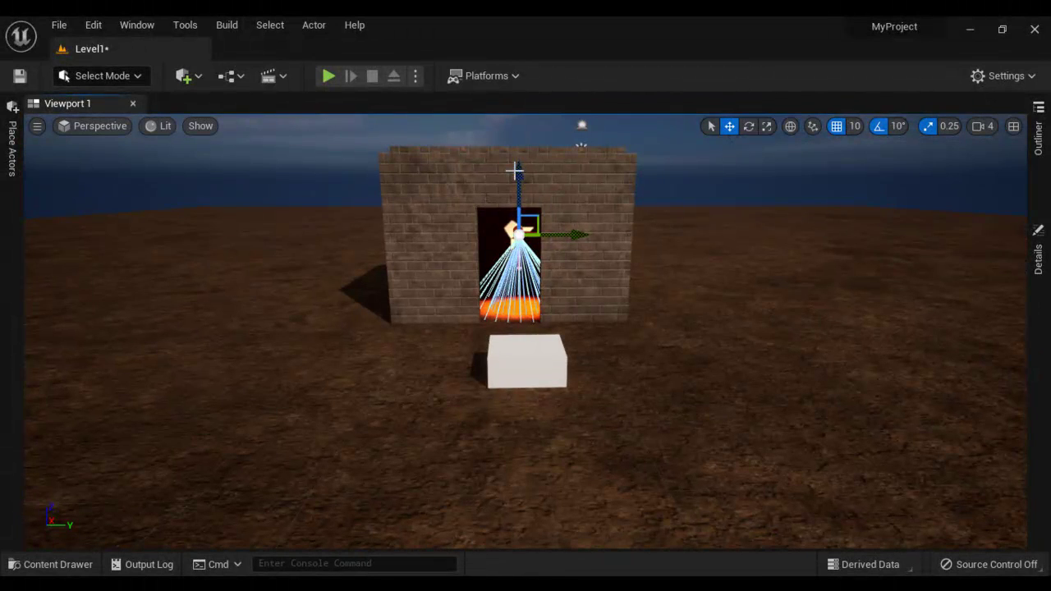
{"action": "left_click_drag", "start_coordinate": [516, 169], "coordinate": [516, 144]}
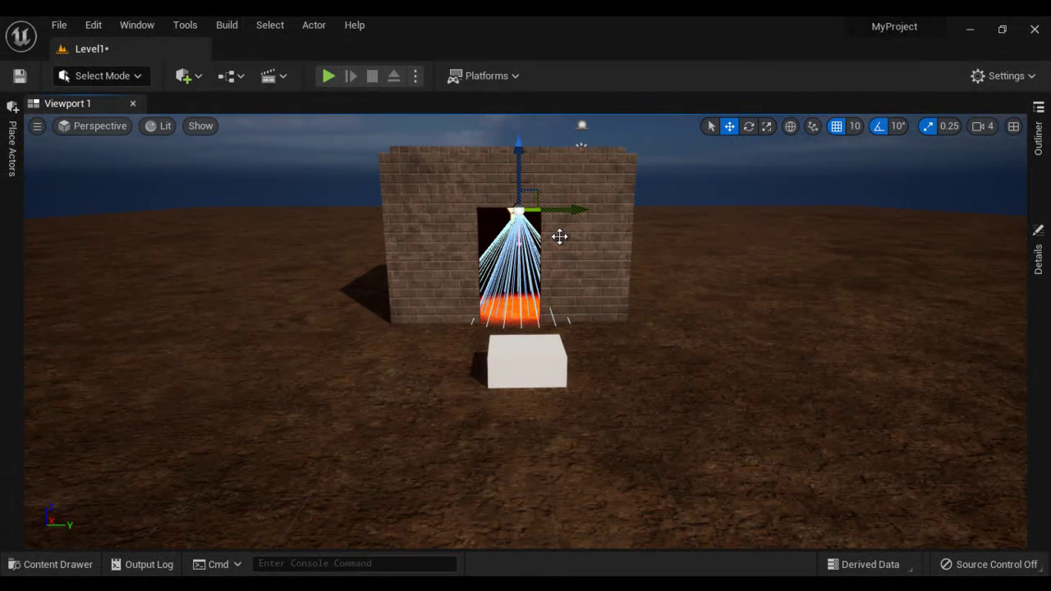
{"action": "key", "text": "e"}
{"action": "left_click_drag", "start_coordinate": [559, 237], "coordinate": [586, 230]}
{"action": "scroll", "coordinate": [585, 230], "scroll_direction": "up", "scroll_amount": 10}
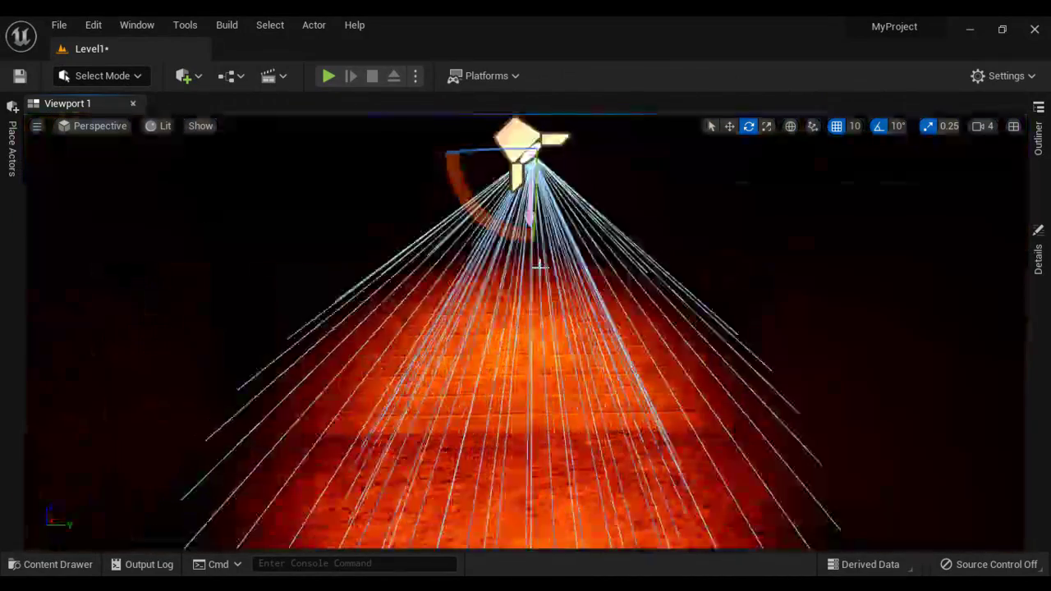
{"action": "scroll", "coordinate": [557, 334], "scroll_direction": "down", "scroll_amount": 6}
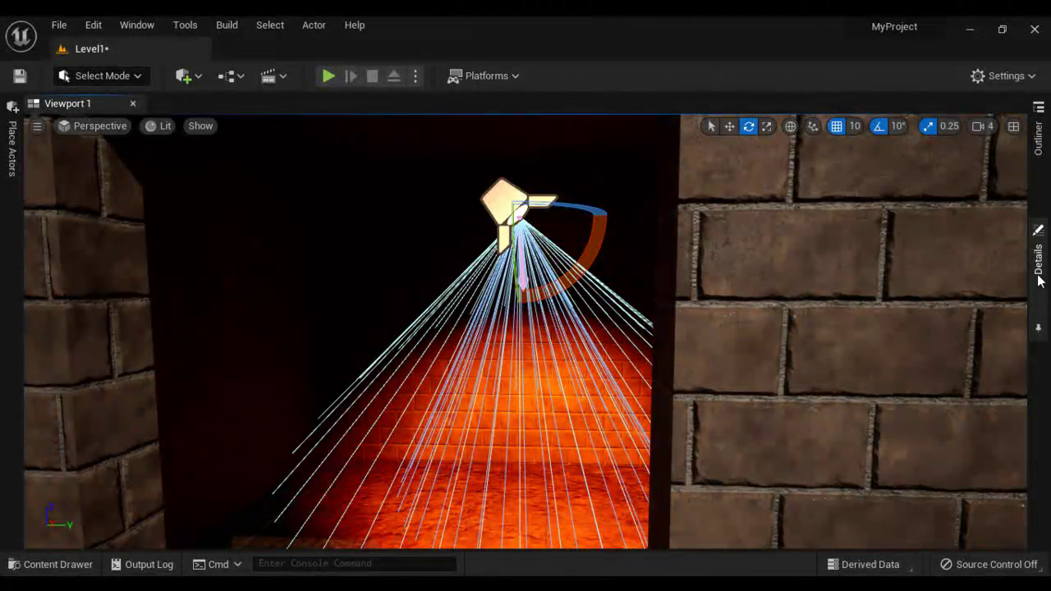
Set the spot light's Indirect Lighting Intensity to 6.0, trying 0.0 in between to compare the bounce light in the room
{"action": "left_click", "coordinate": [1039, 242]}
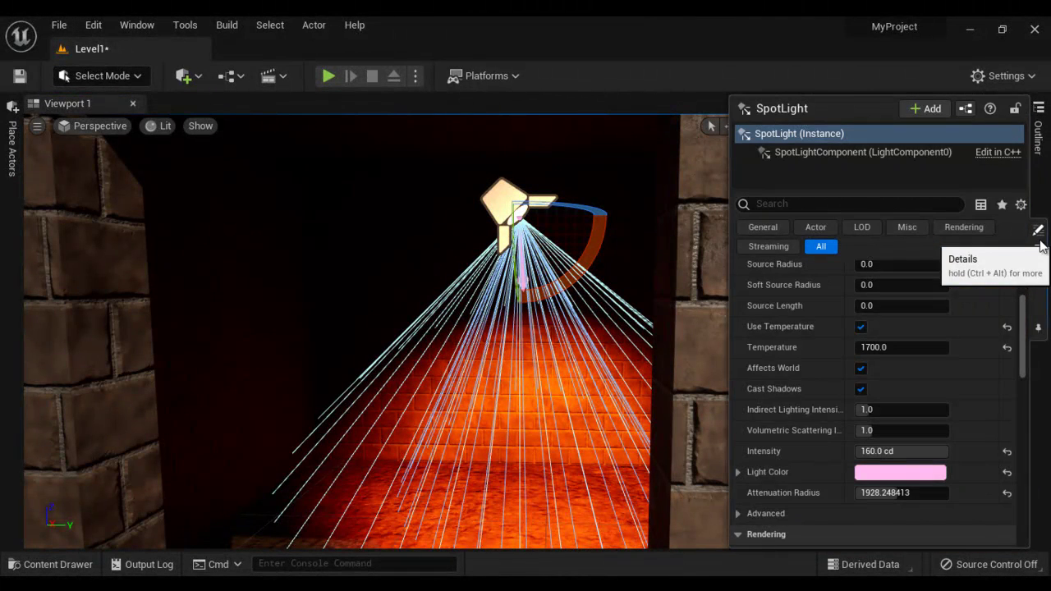
{"action": "left_click", "coordinate": [1039, 328]}
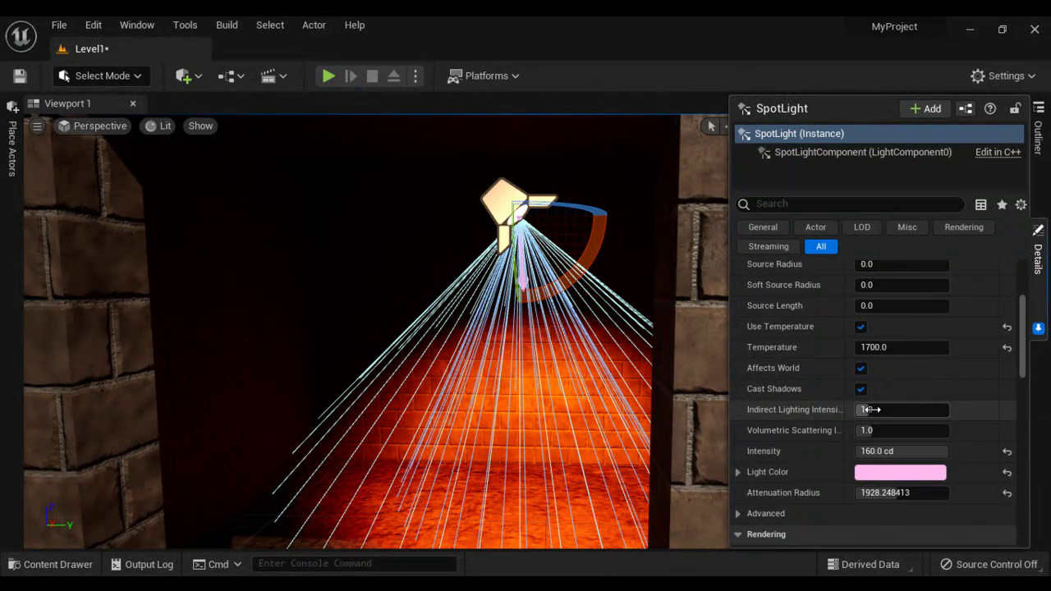
{"action": "left_click_drag", "start_coordinate": [871, 409], "coordinate": [961, 413]}
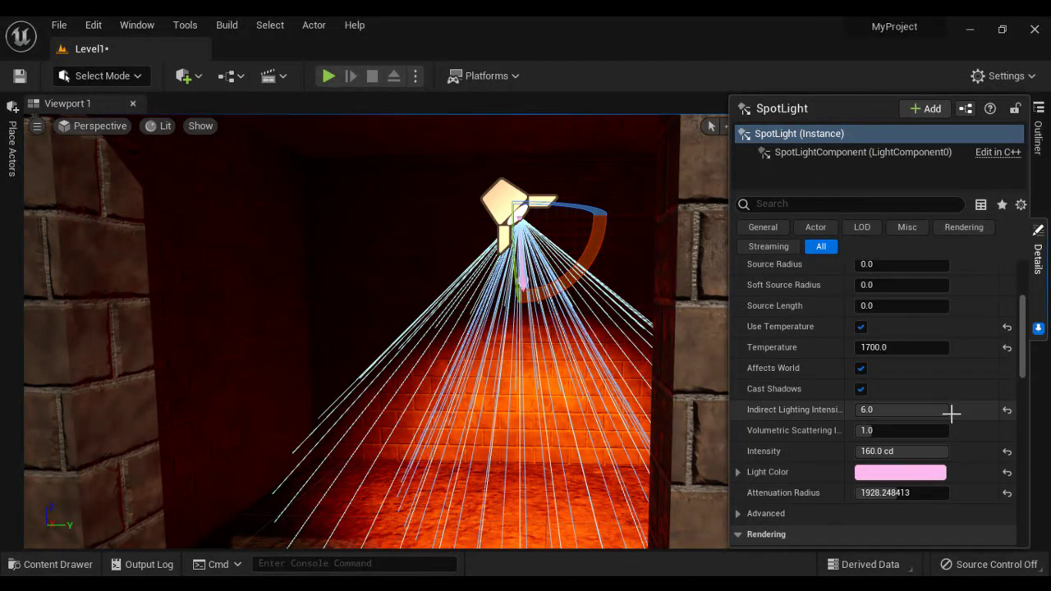
{"action": "left_click_drag", "start_coordinate": [950, 411], "coordinate": [843, 415]}
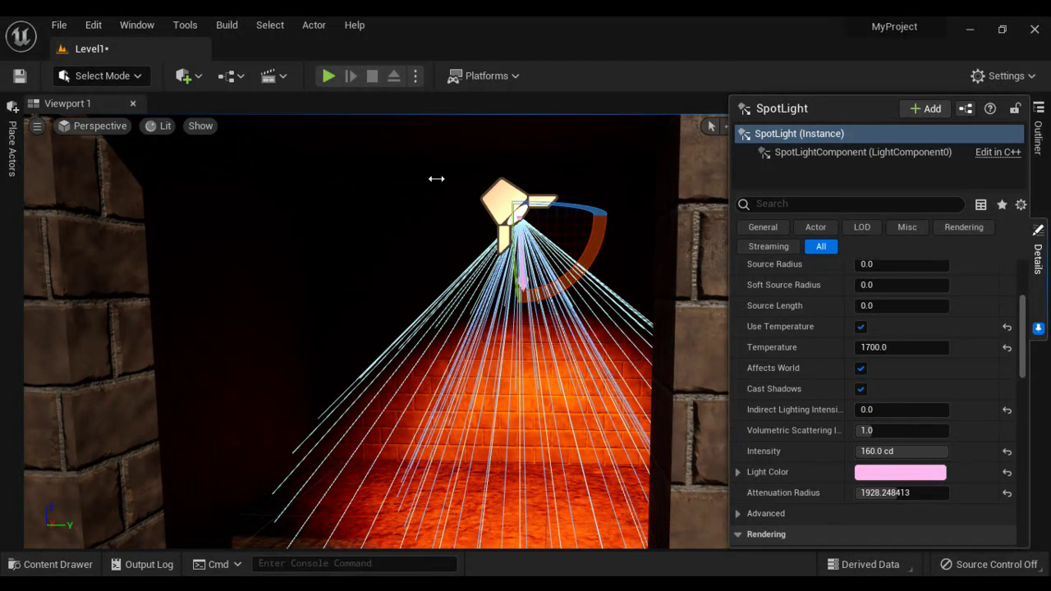
{"action": "left_click", "coordinate": [877, 411]}
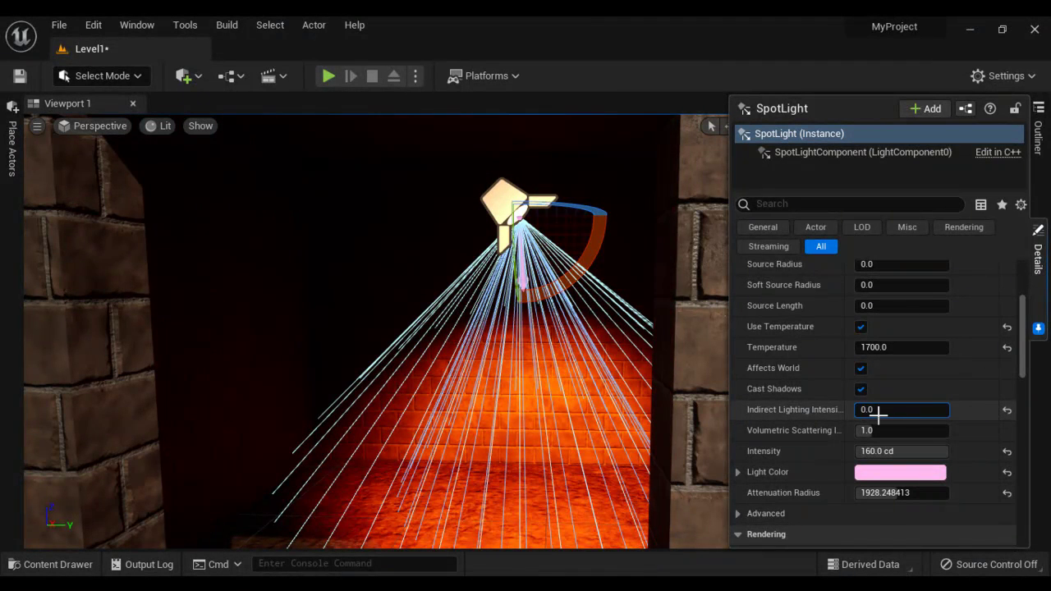
{"action": "left_click_drag", "start_coordinate": [878, 415], "coordinate": [1043, 420]}
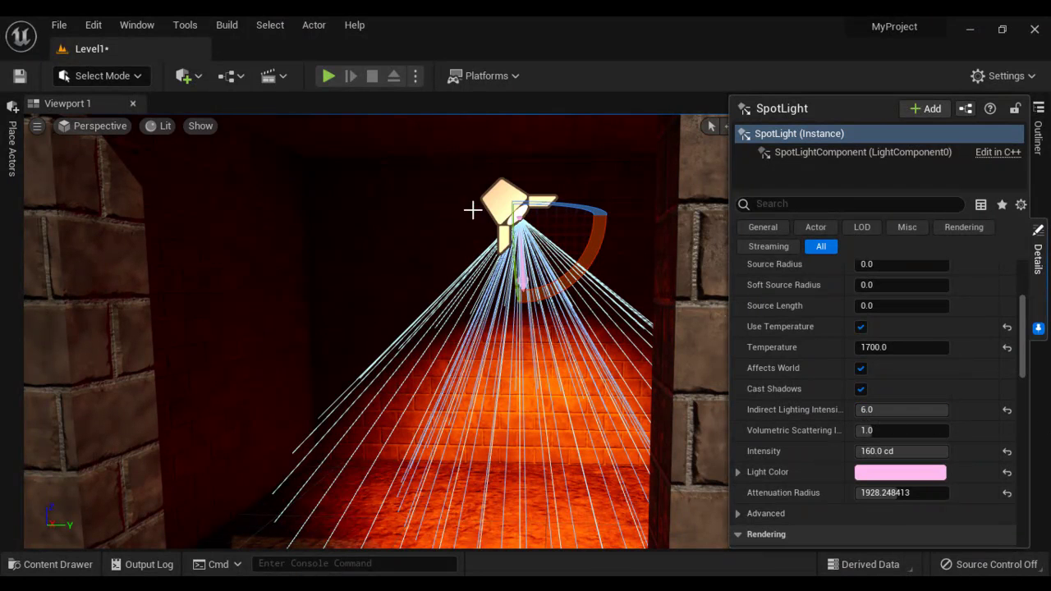
{"action": "scroll", "coordinate": [504, 371], "scroll_direction": "down", "scroll_amount": 5}
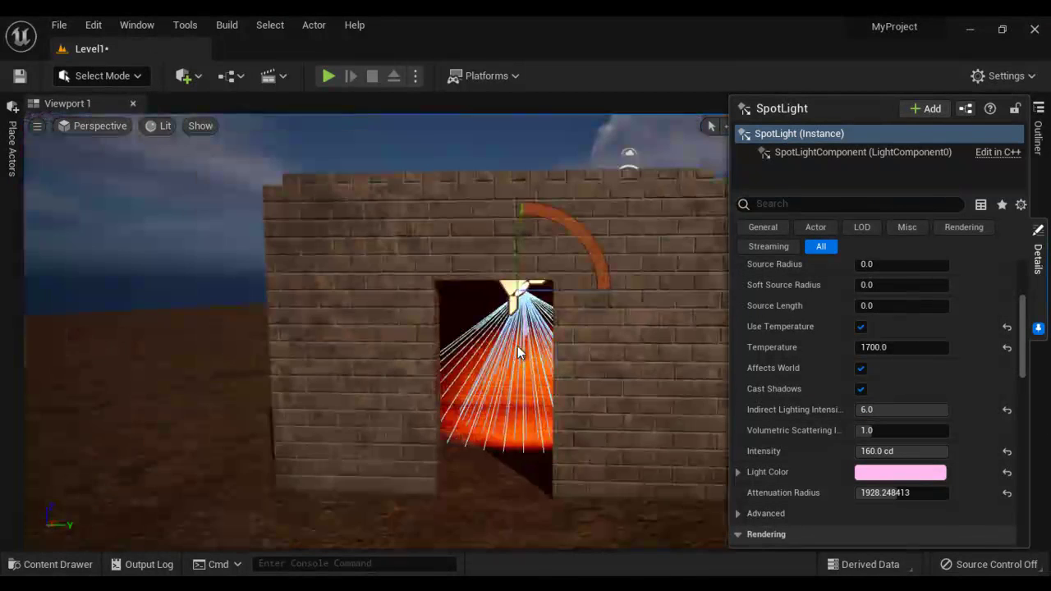
Review the Word notes back to the heading "Spot Light in Unreal Engine:", select that heading, and minimize Word and Unreal Editor
{"action": "left_click", "coordinate": [377, 576]}
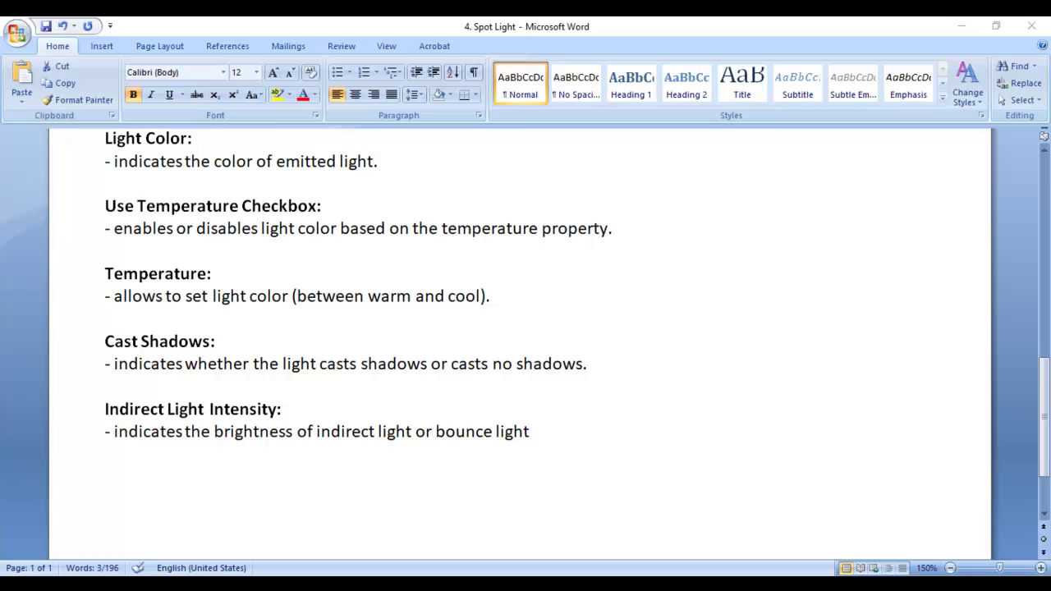
{"action": "scroll", "coordinate": [455, 476], "scroll_direction": "up", "scroll_amount": 6}
{"action": "scroll", "coordinate": [457, 474], "scroll_direction": "up", "scroll_amount": 5}
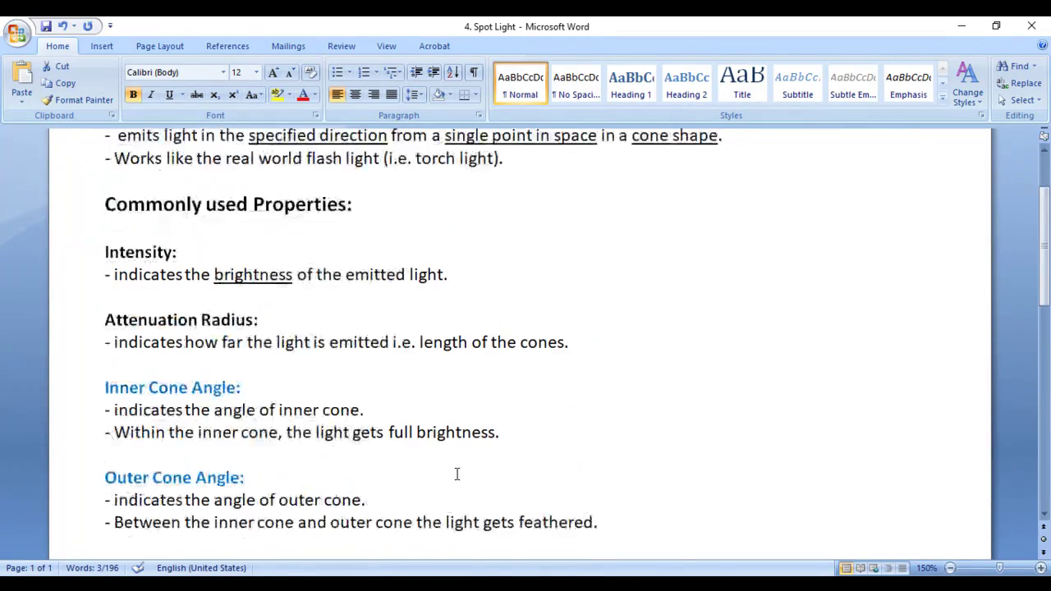
{"action": "left_click_drag", "start_coordinate": [105, 220], "coordinate": [398, 220]}
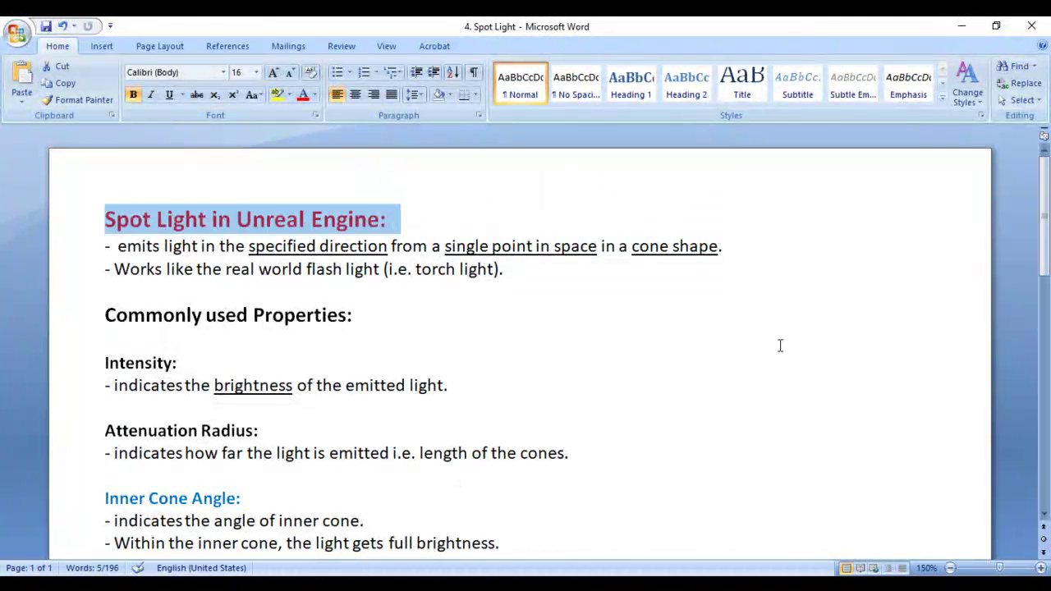
{"action": "left_click", "coordinate": [961, 27]}
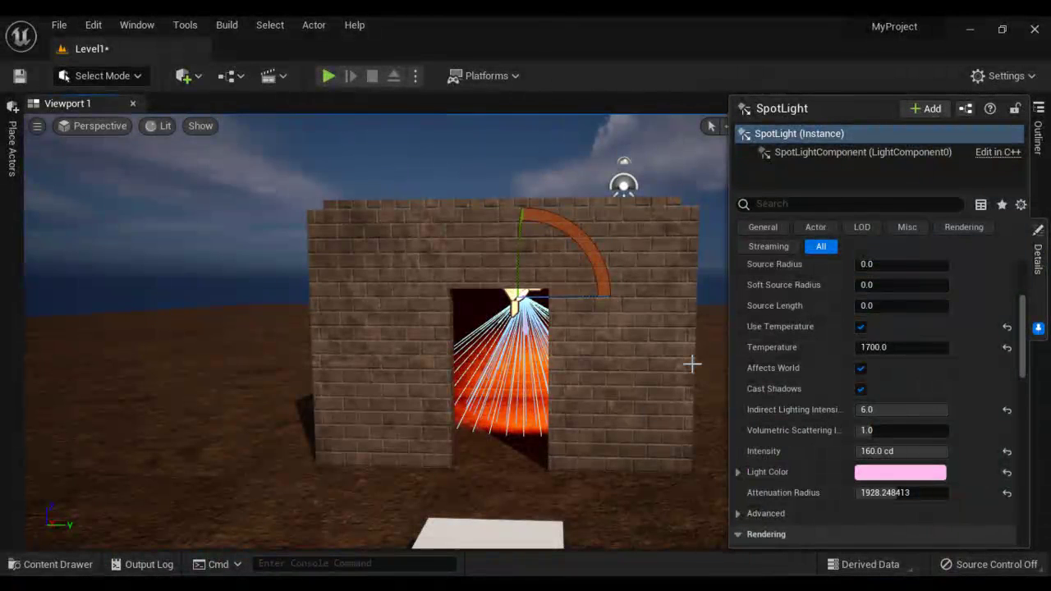
{"action": "left_click", "coordinate": [971, 29]}
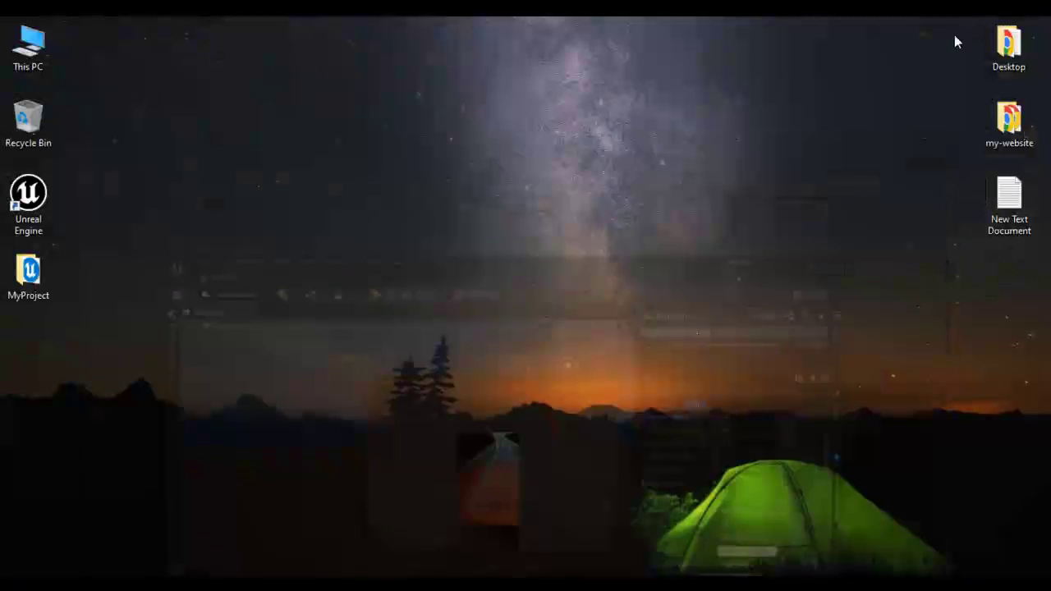